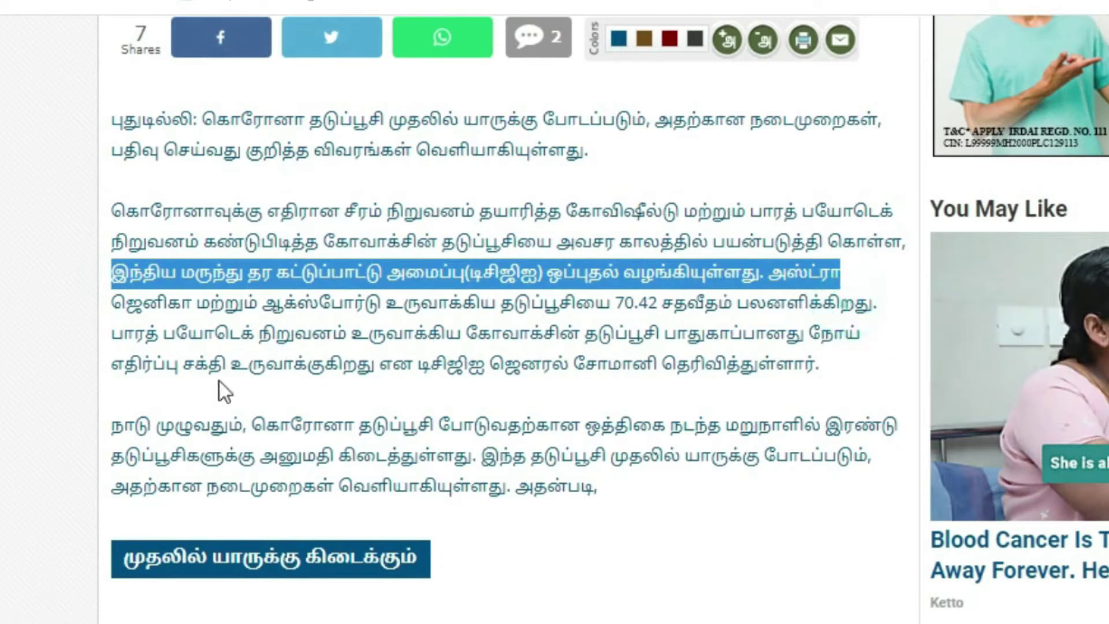
Step: Copy the first line of the article paragraph beginning "நாடு முழுவதும்" and clear the text selection
drag(110, 425, 898, 425)
right_click(901, 430)
click(909, 453)
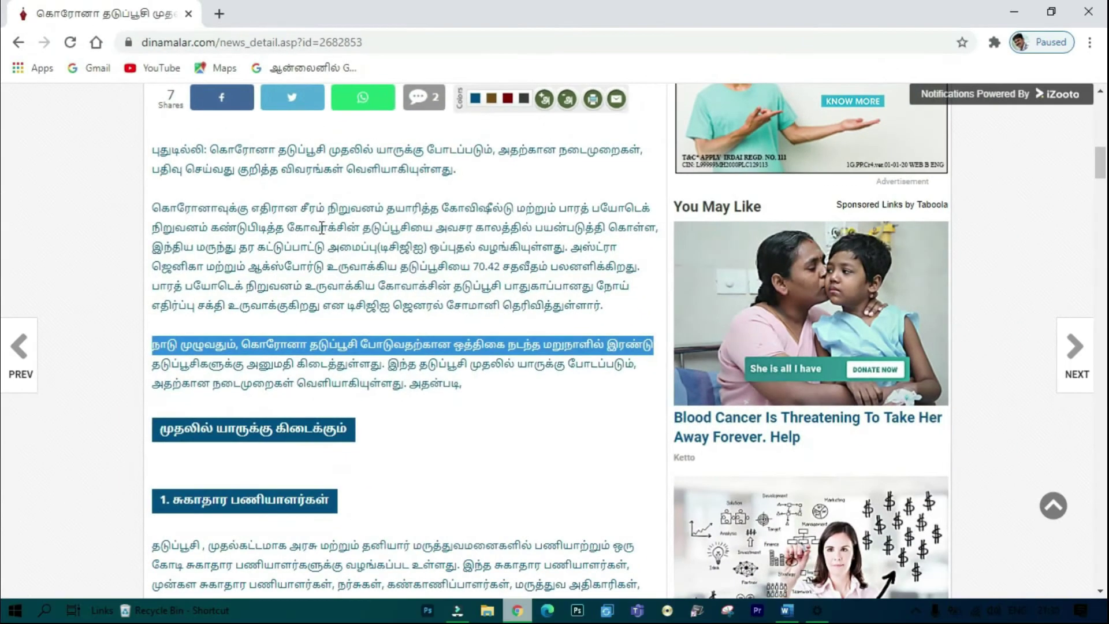
click(496, 298)
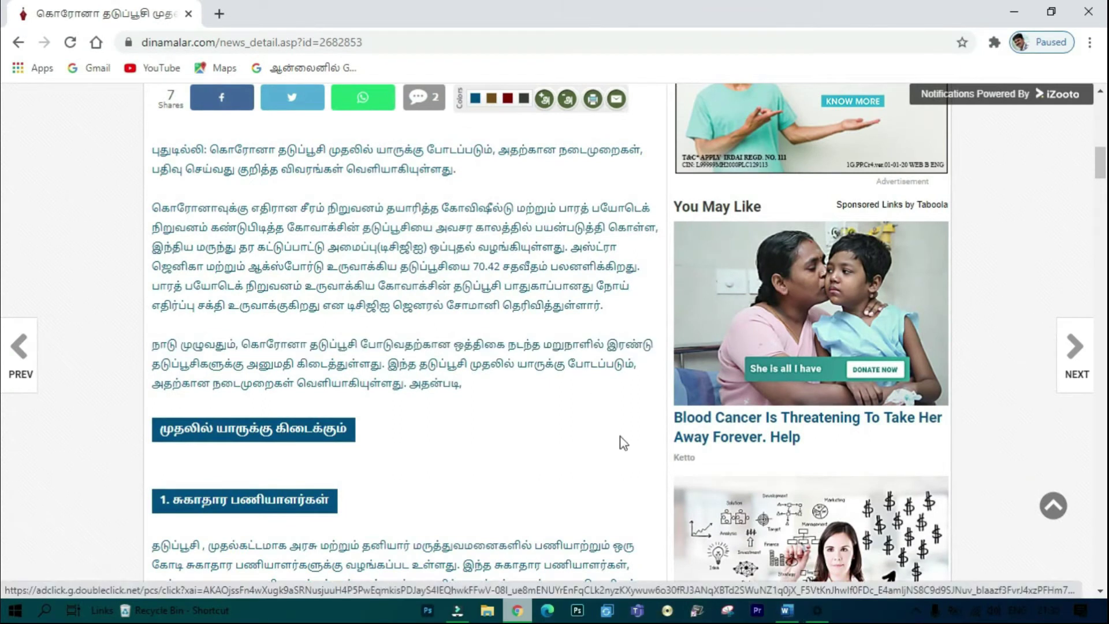
Step: Switch to the blank Word document and paste the "நாடு முழுவதும்" entry from the clipboard history
click(799, 615)
click(400, 350)
key(super+v)
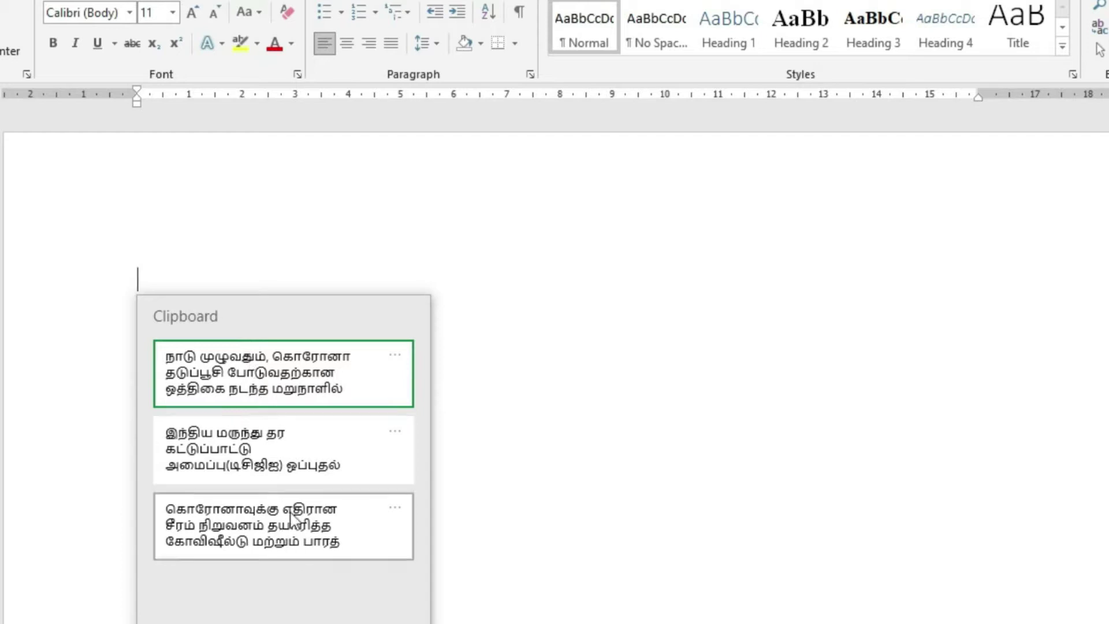
click(263, 378)
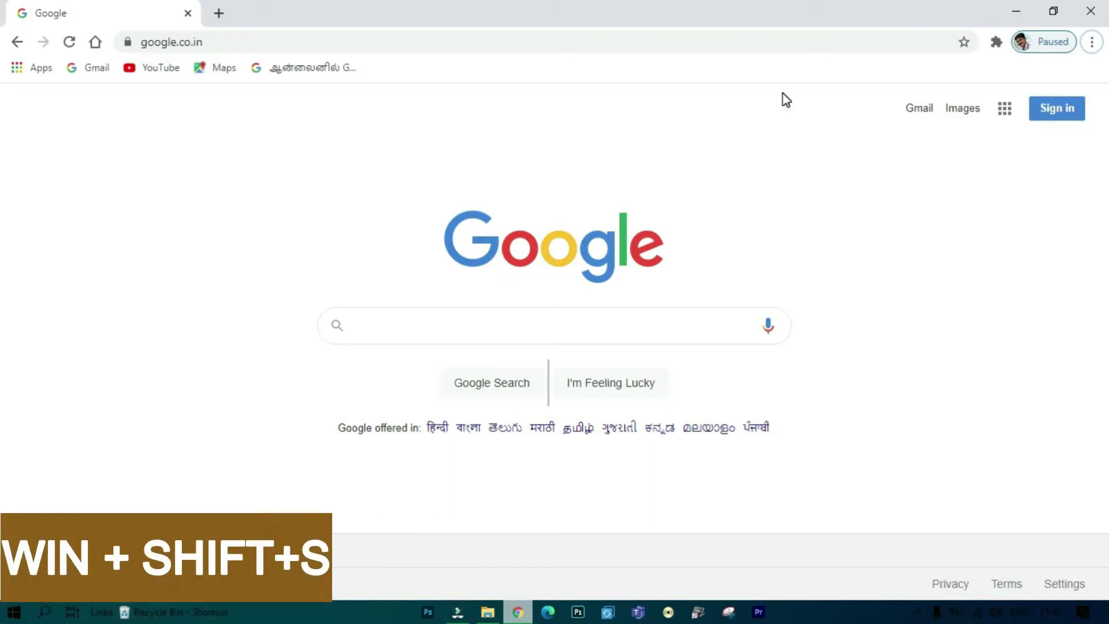
Step: Take a rectangular screen snip of the Google logo on the Google home page
key(super+shift+s)
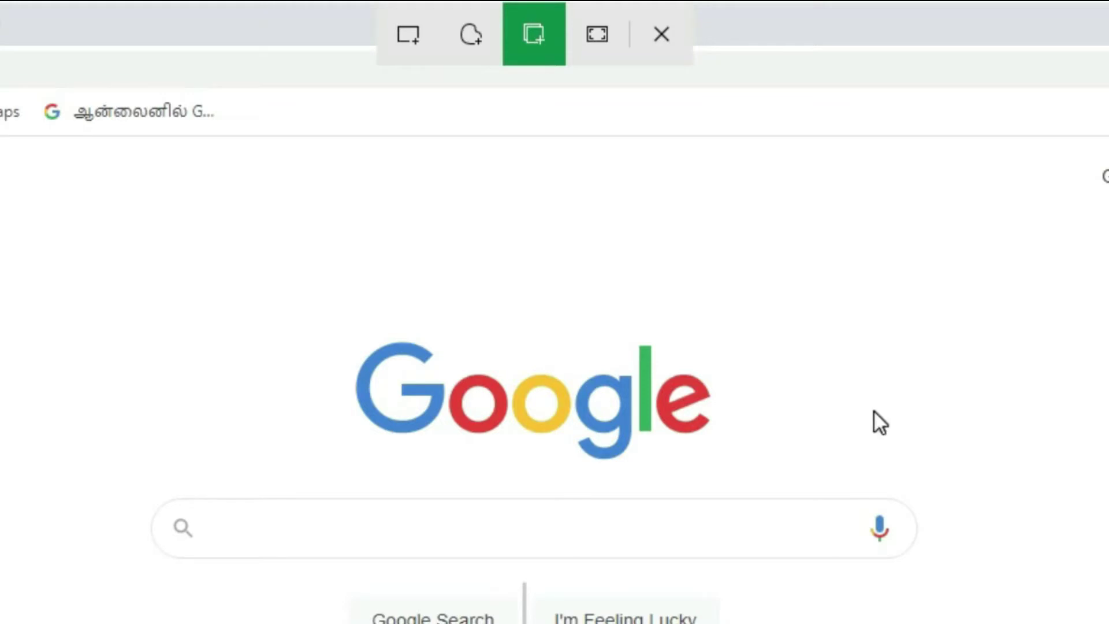
click(409, 34)
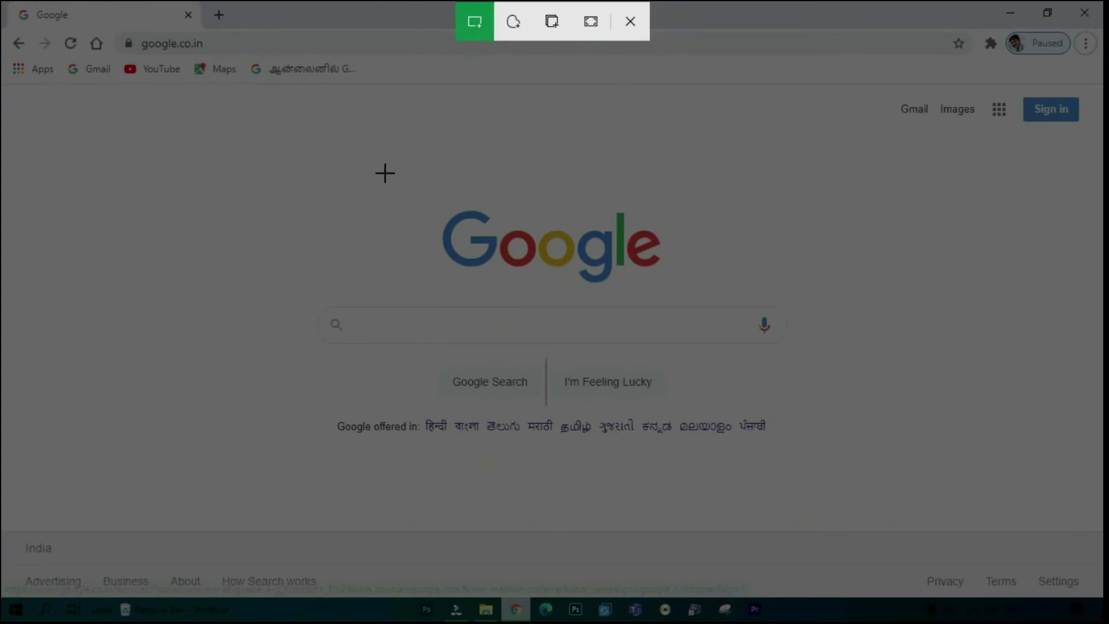
drag(384, 173, 713, 296)
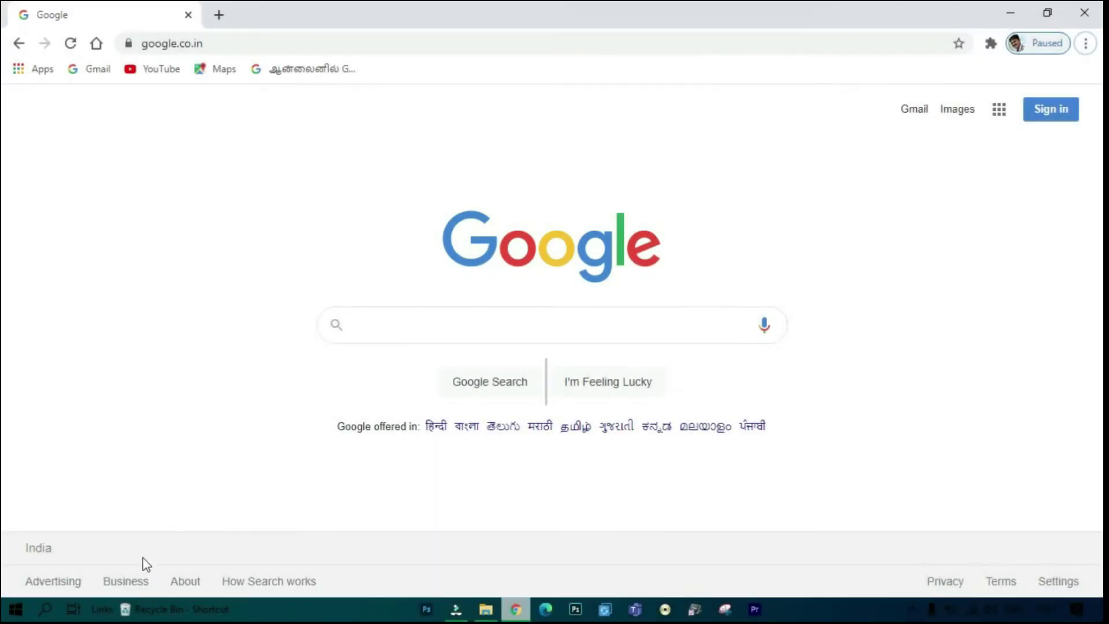
Step: Open Paint, paste the snip of the Google logo and move it slightly away from the canvas corner
click(45, 609)
text(paint)
click(171, 187)
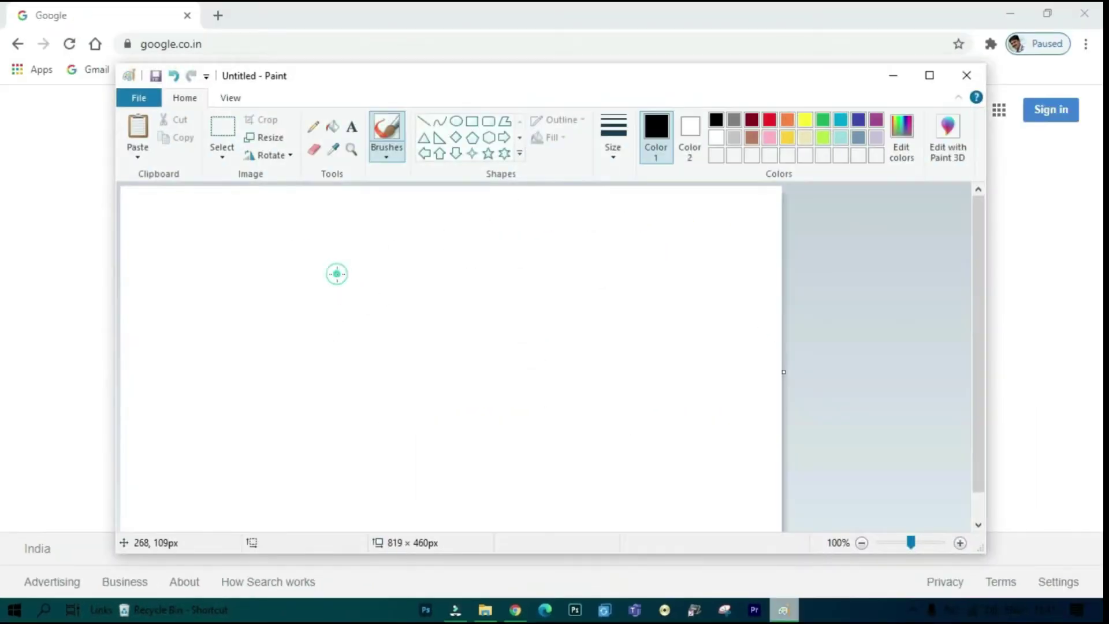
key(ctrl+v)
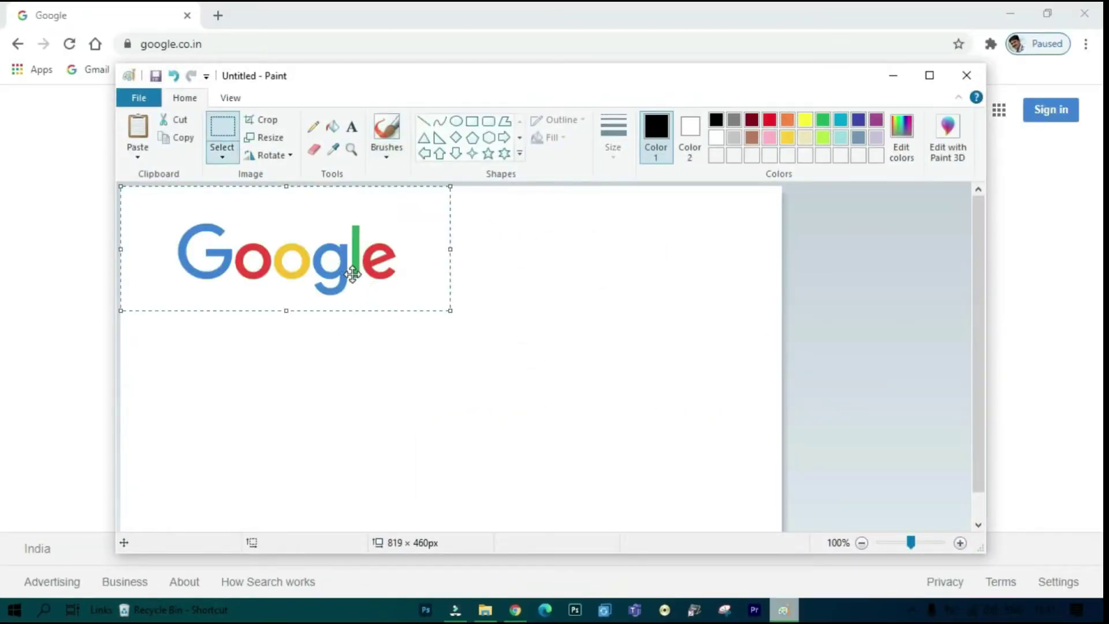
drag(298, 263, 358, 305)
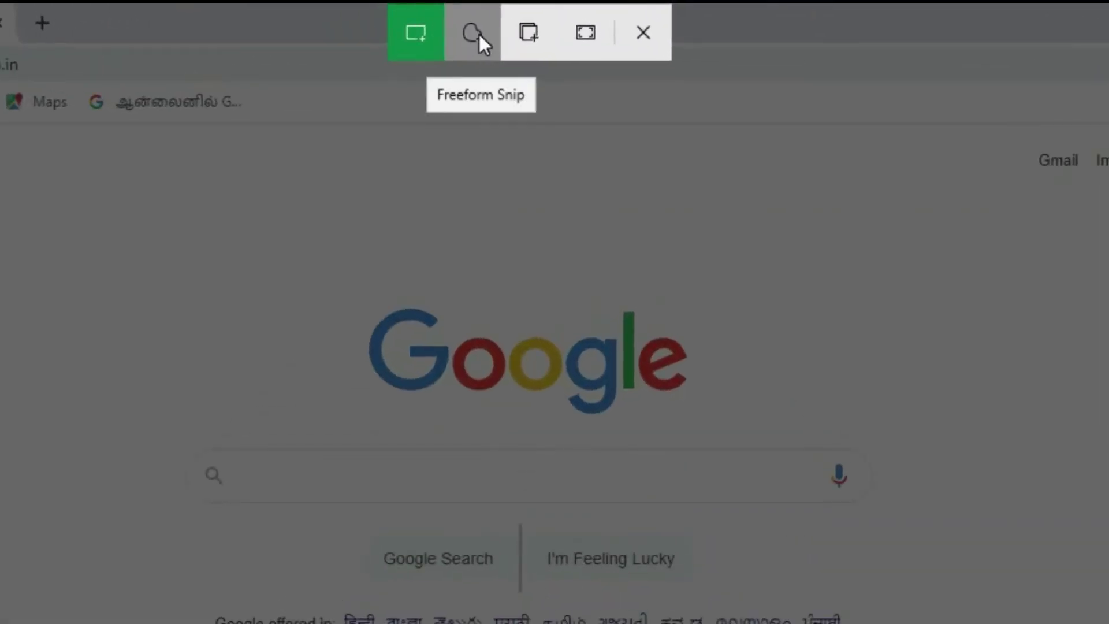
Step: Take a freeform snip around part of the Google home page and paste it into a new Paint canvas
click(477, 33)
mouse_move(347, 145)
mouse_down()
mouse_move(572, 201)
mouse_move(549, 404)
mouse_move(426, 444)
mouse_move(288, 400)
mouse_move(81, 171)
mouse_move(206, 89)
mouse_move(574, 201)
mouse_up()
click(44, 609)
text(paint)
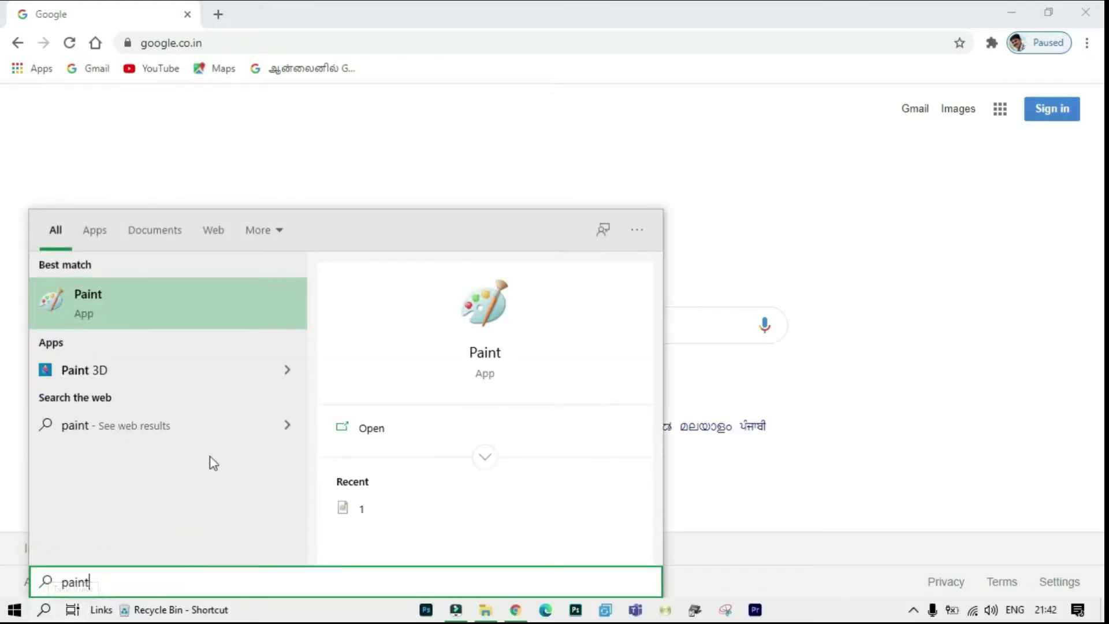
click(143, 313)
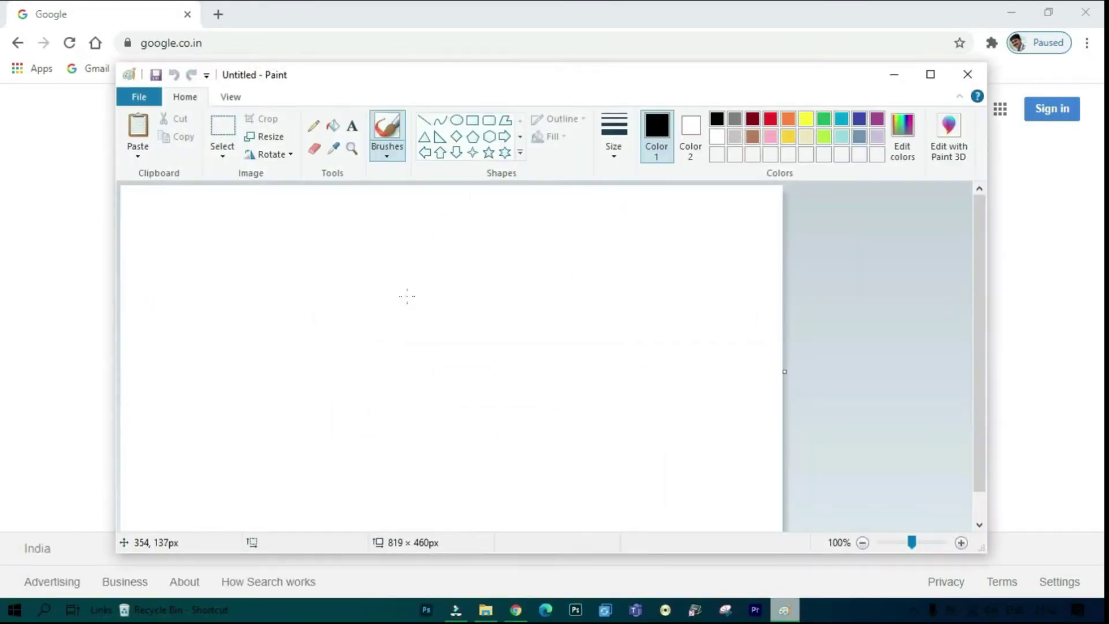
key(ctrl+v)
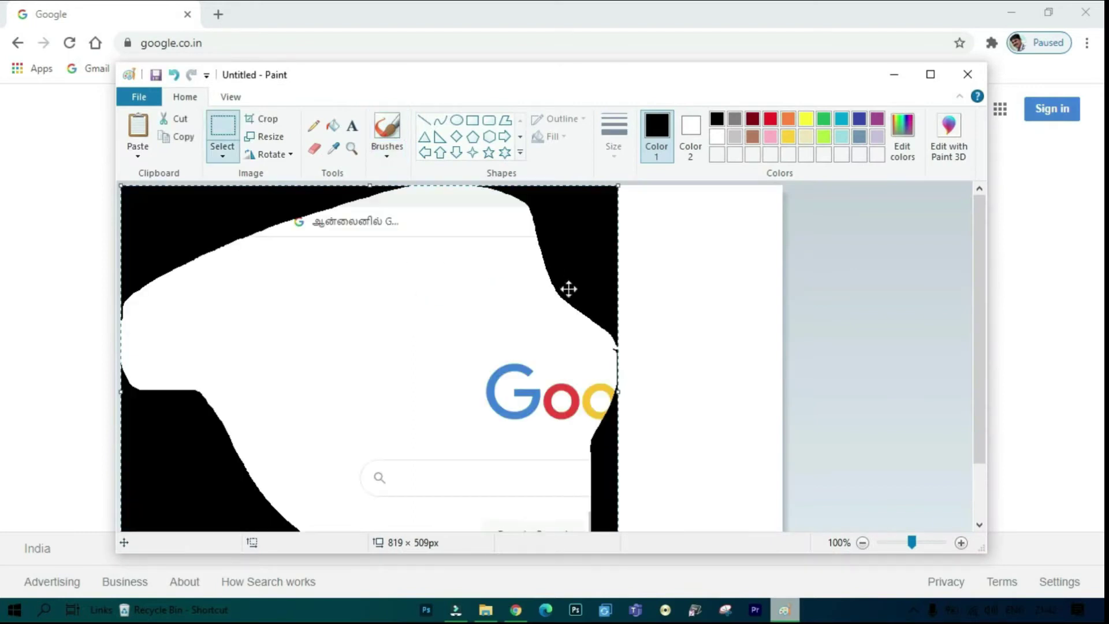
scroll(493, 366, down, 2)
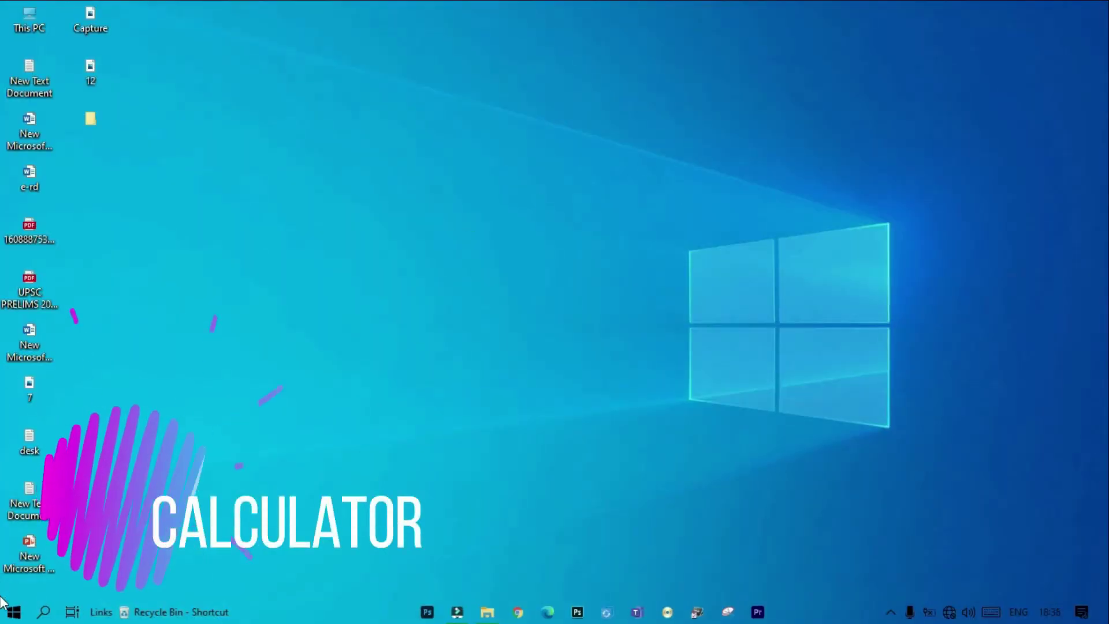
Step: Search Windows for "cal" and open the Calculator app
click(43, 612)
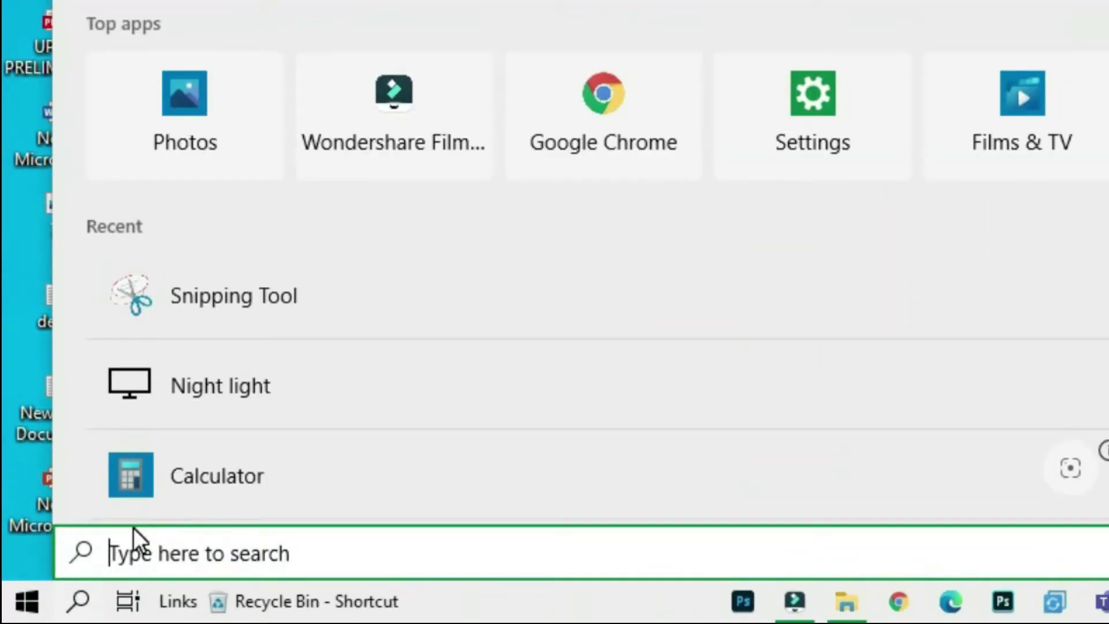
text(cal)
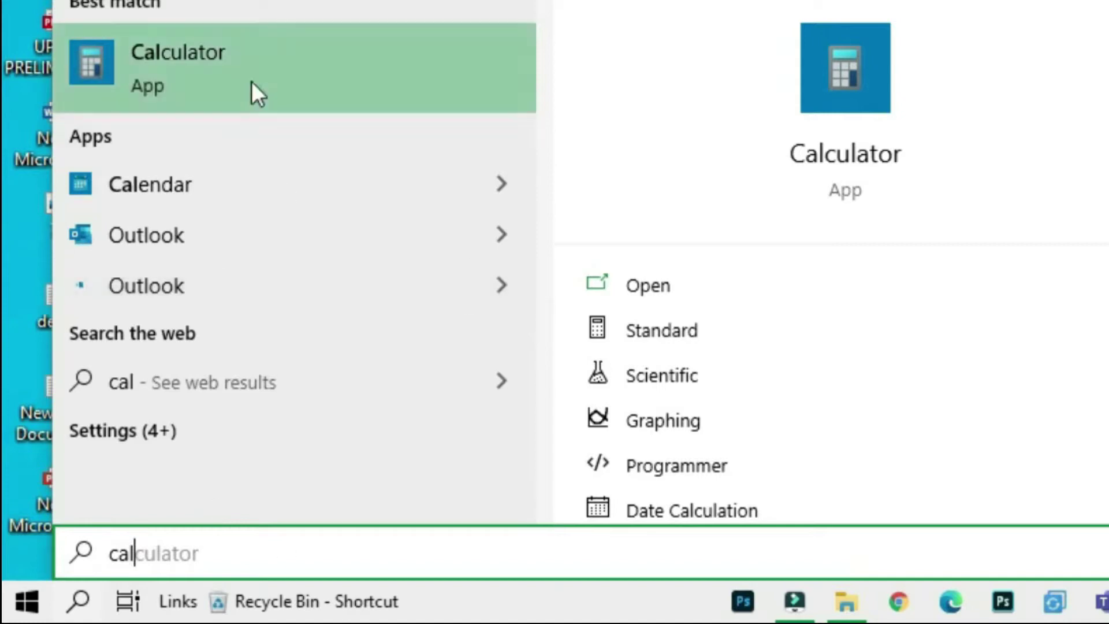
click(228, 64)
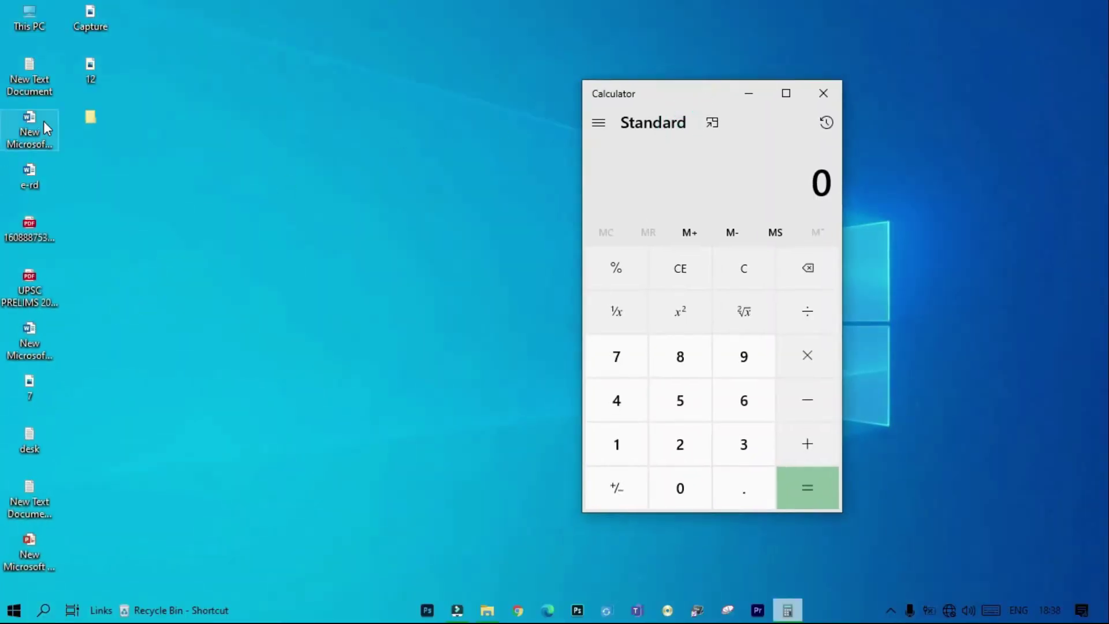
Step: Open the New Microsoft Word Document from the desktop and keep Calculator on top while placing the text cursor below the last paragraph
double_click(46, 127)
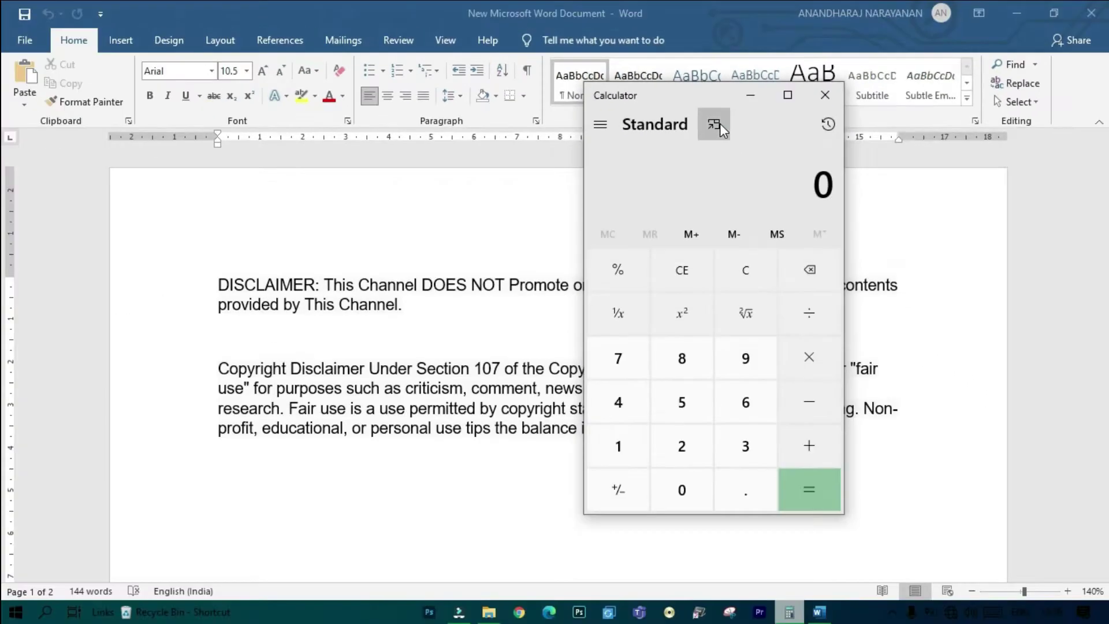
click(712, 122)
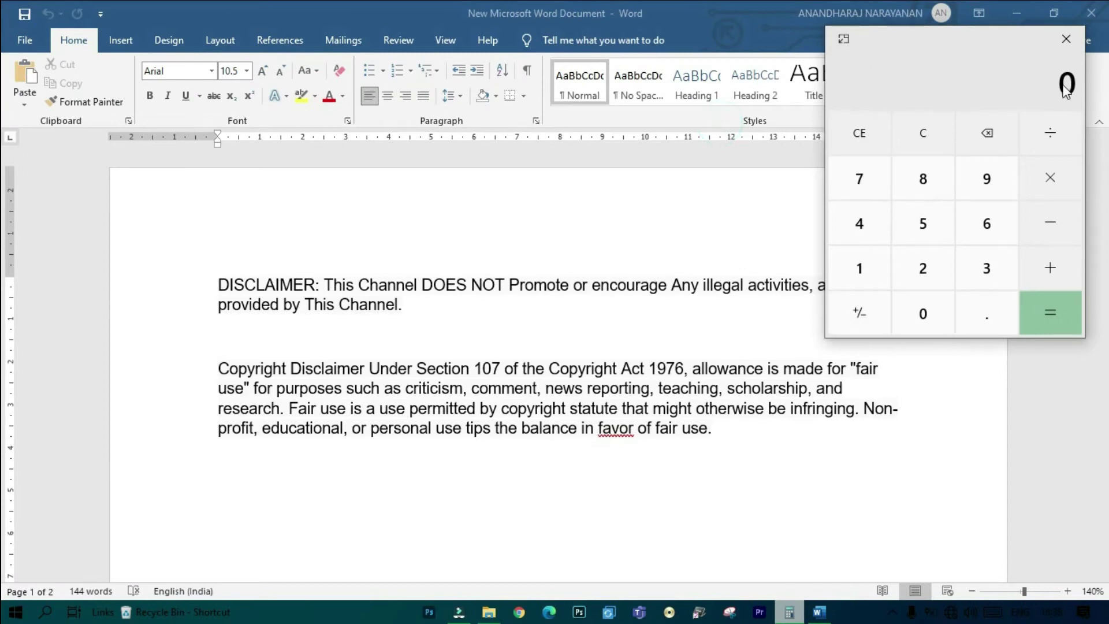
mouse_move(941, 44)
mouse_down()
mouse_move(267, 119)
mouse_move(733, 83)
mouse_move(848, 198)
mouse_move(946, 57)
mouse_up()
scroll(462, 404, down, 2)
click(349, 465)
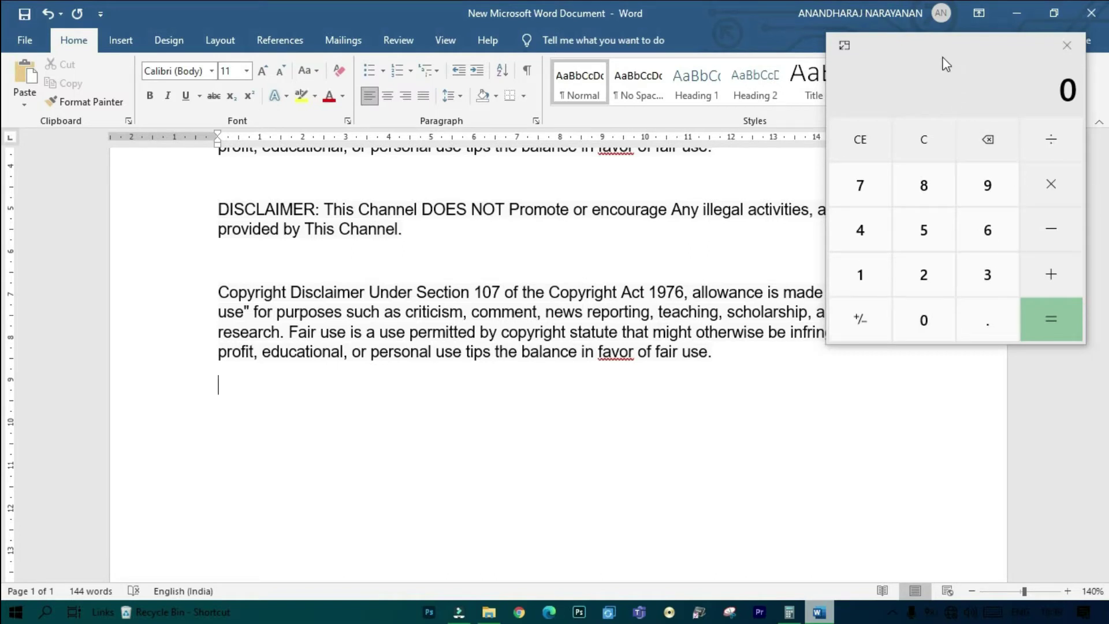
Step: Return Calculator to its full view and switch it to Date Calculation mode
click(842, 39)
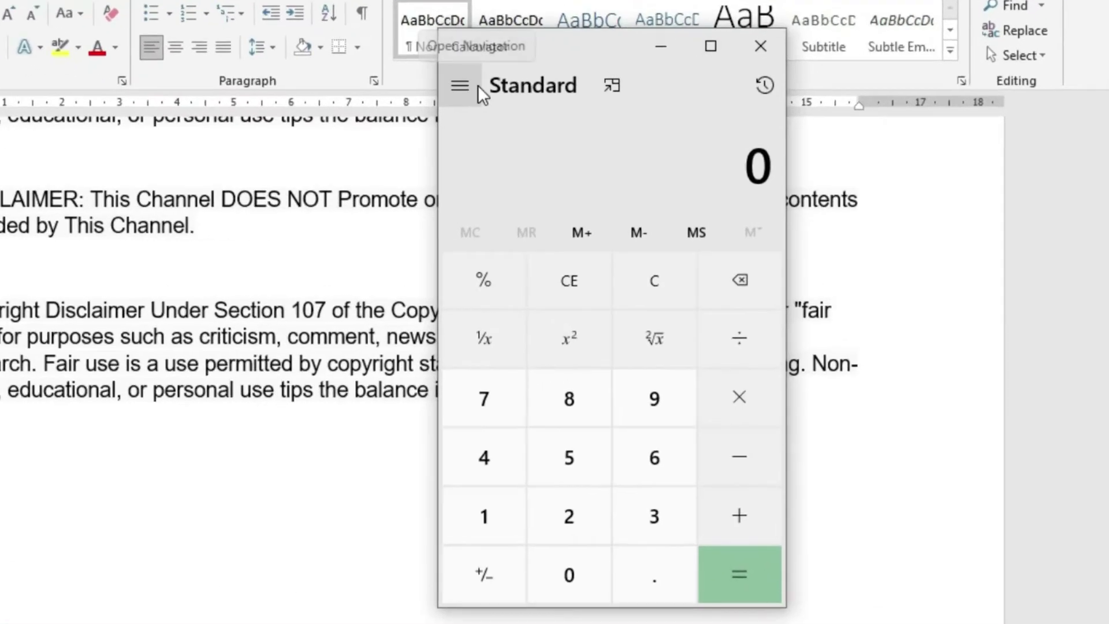
click(462, 86)
click(461, 88)
click(460, 85)
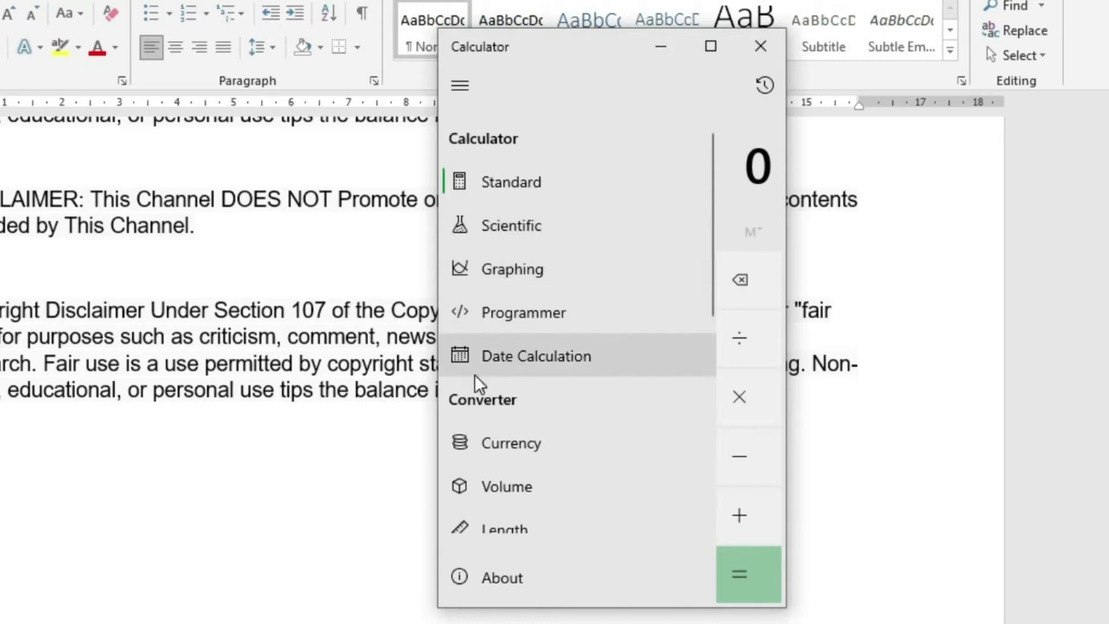
click(500, 359)
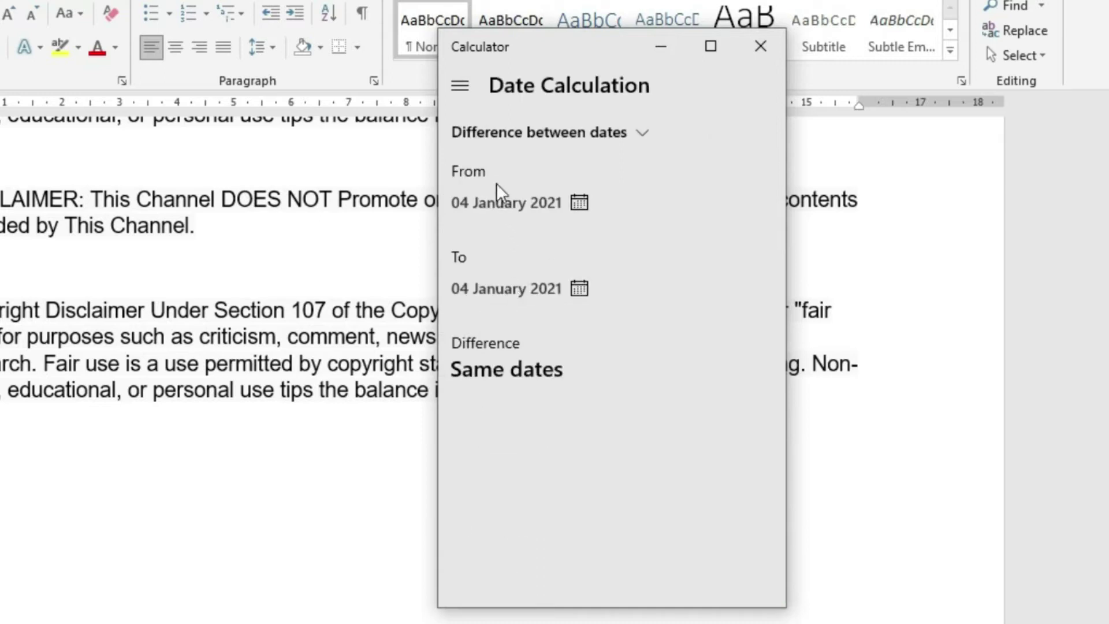
Step: Calculate the difference between dates from 06 January 2021 to 27 February 2021
click(579, 202)
click(552, 337)
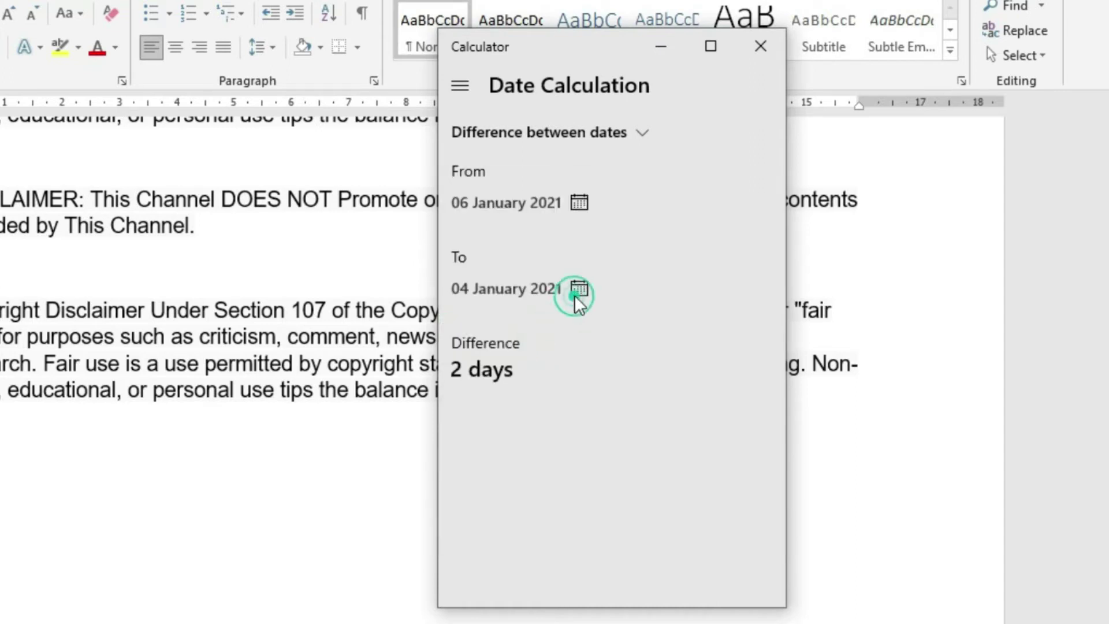
click(579, 288)
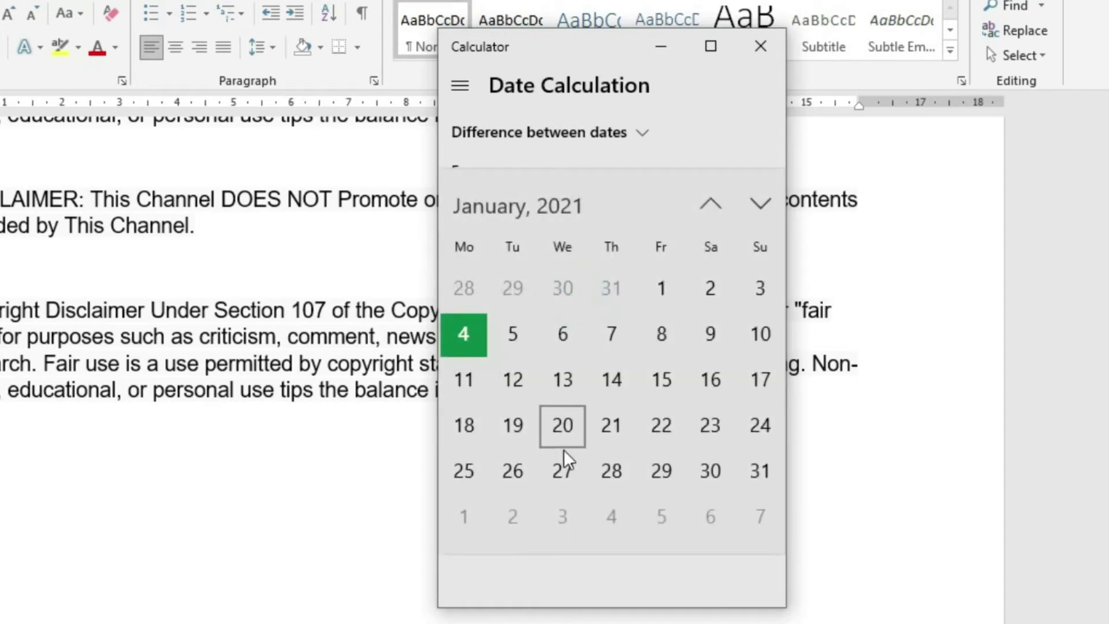
click(760, 208)
click(710, 425)
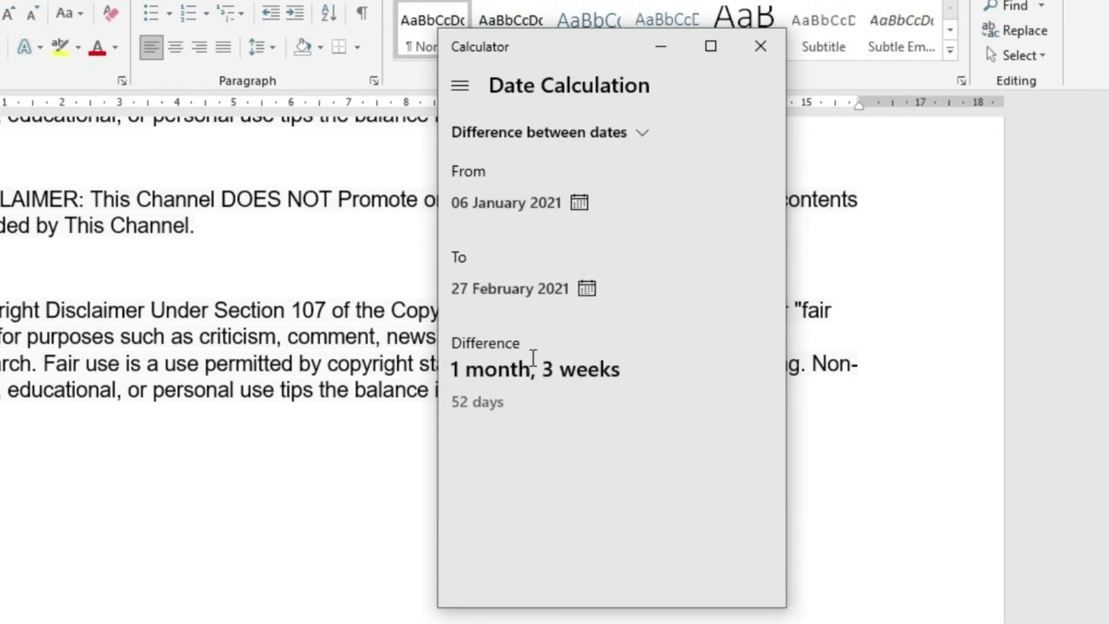
Step: Switch Calculator to the Currency converter and enter 1 United States Dollar to convert to Indian Rupees
click(460, 86)
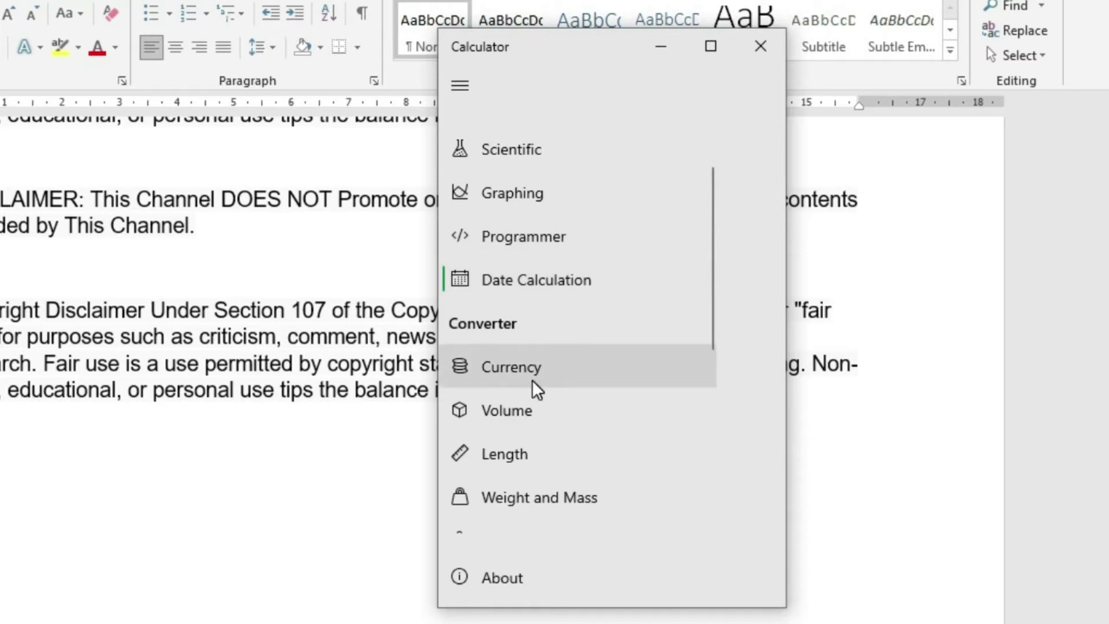
scroll(532, 379, down, 4)
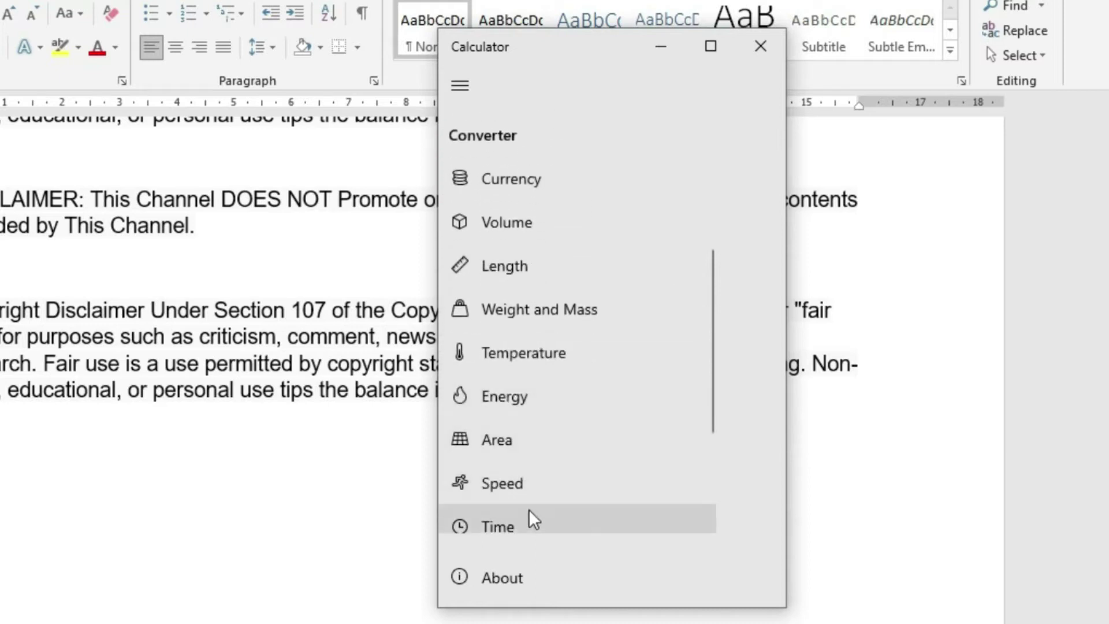
scroll(510, 324, up, 1)
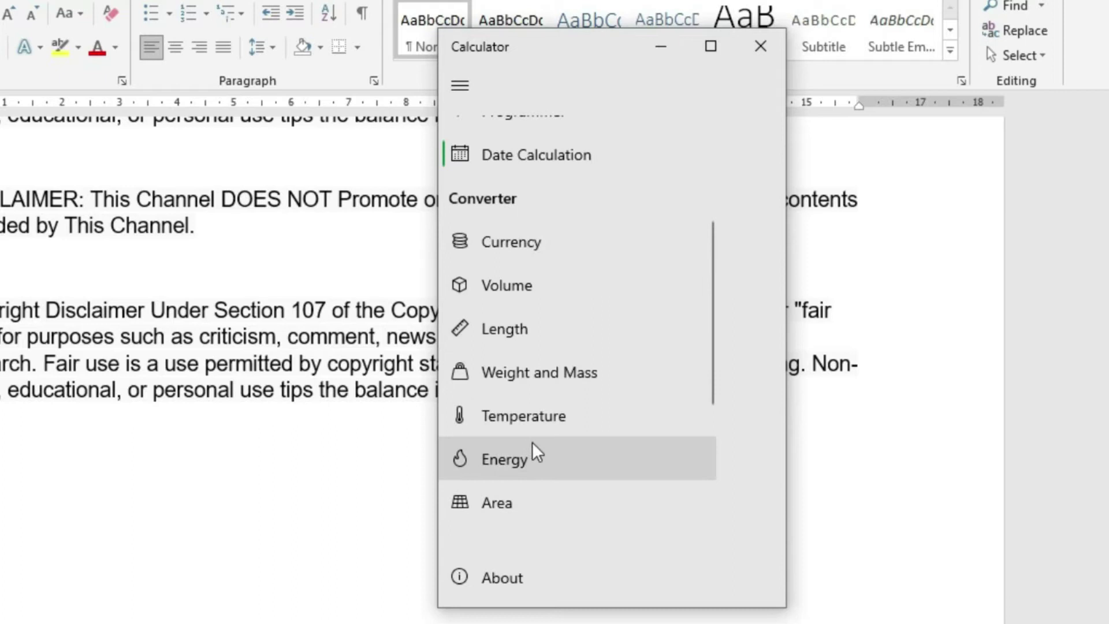
click(511, 243)
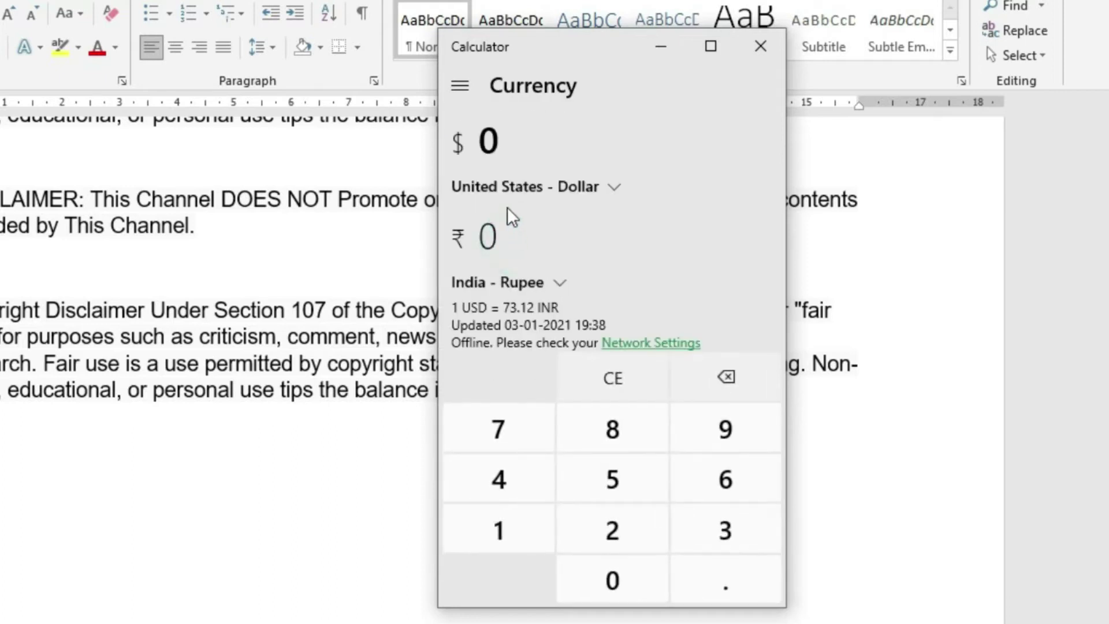
text(1)
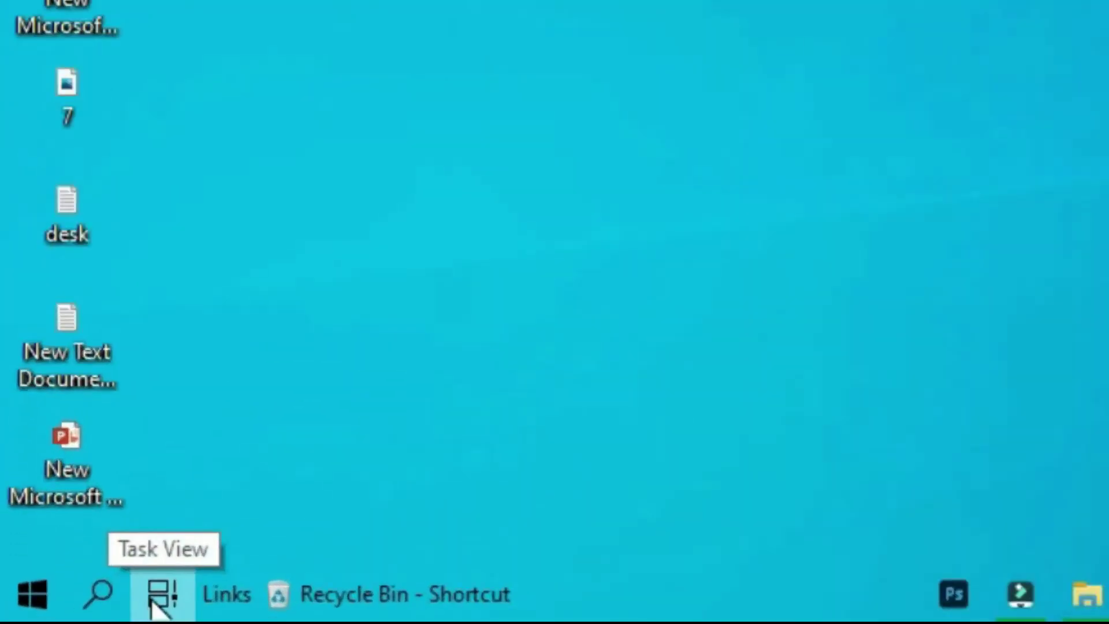
Step: Open Task View and add four new virtual desktops, Desktop 3 through Desktop 6
click(155, 601)
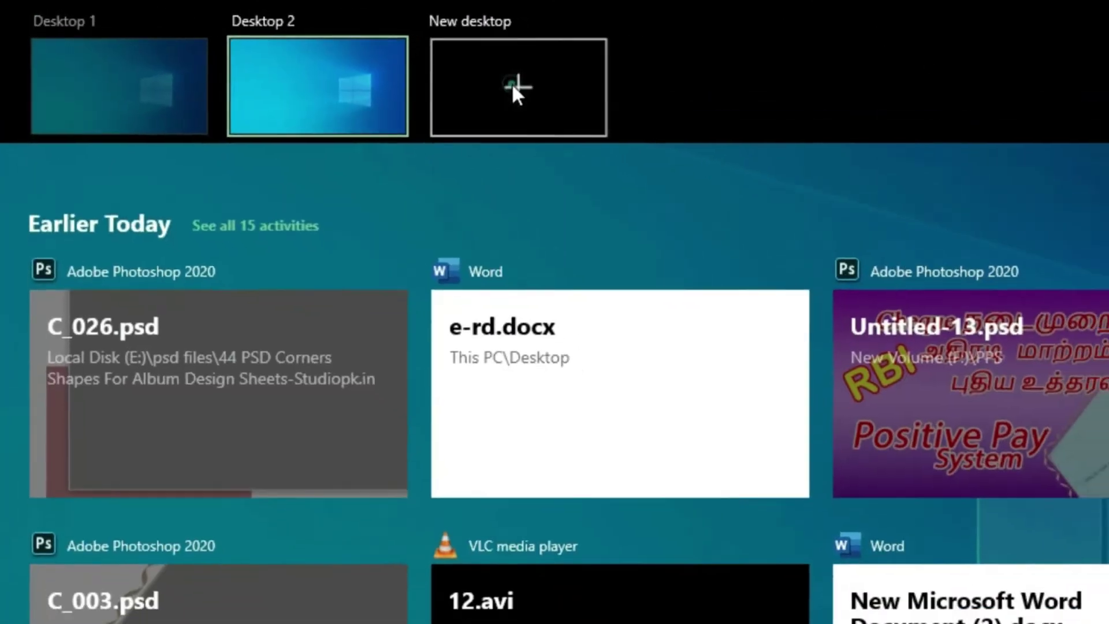
click(543, 92)
click(598, 68)
click(832, 76)
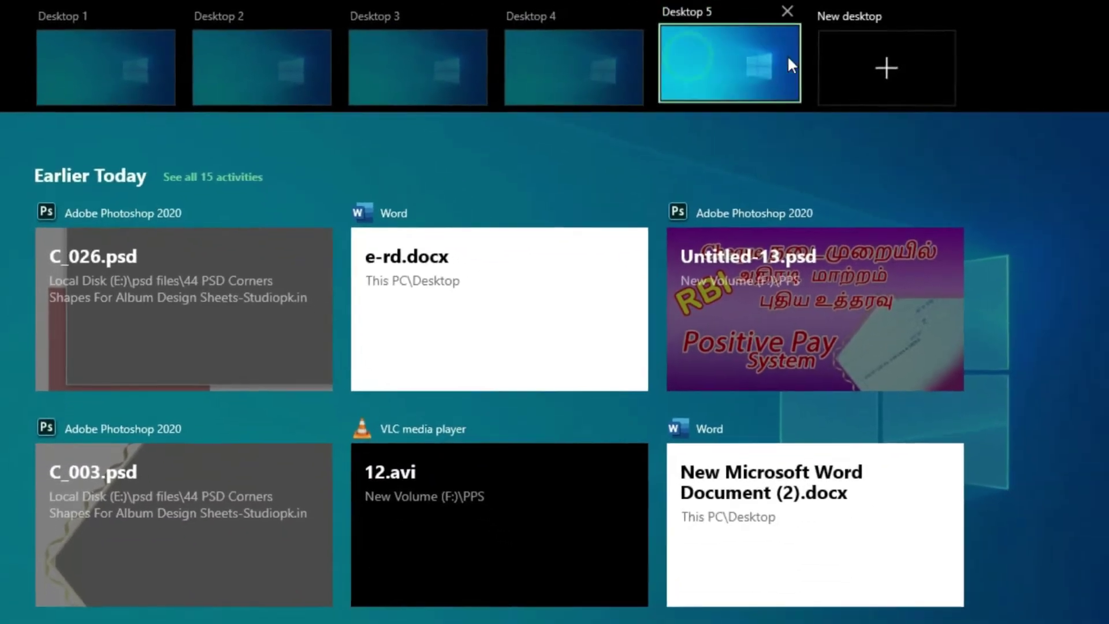
click(807, 60)
Step: Preview the open windows on Desktop 1 and Desktop 2 in Task View
mouse_move(91, 75)
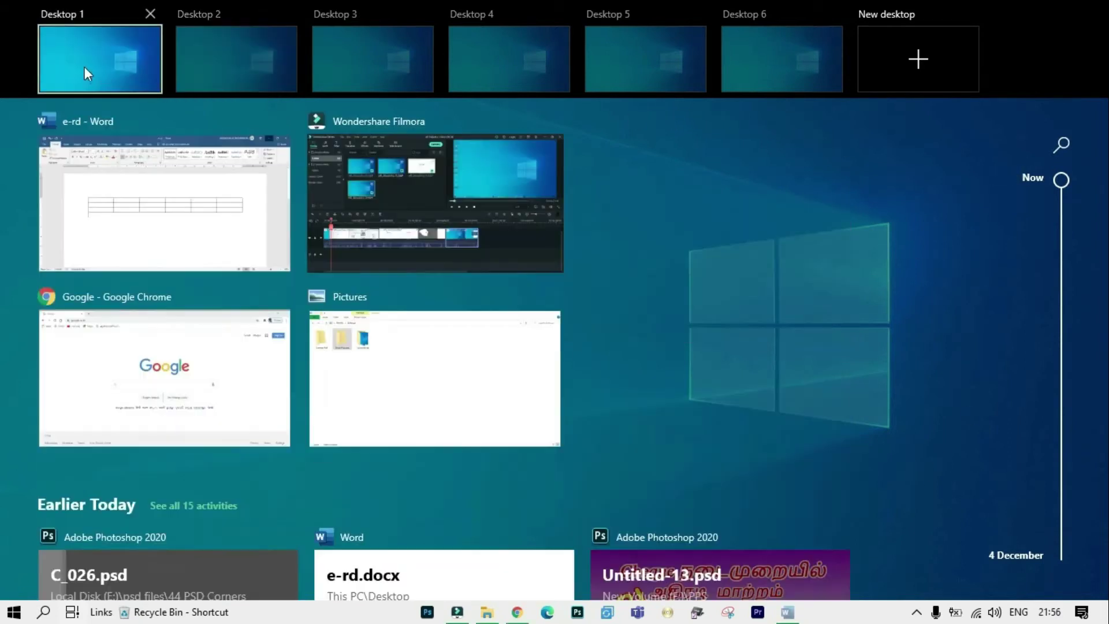
mouse_move(223, 33)
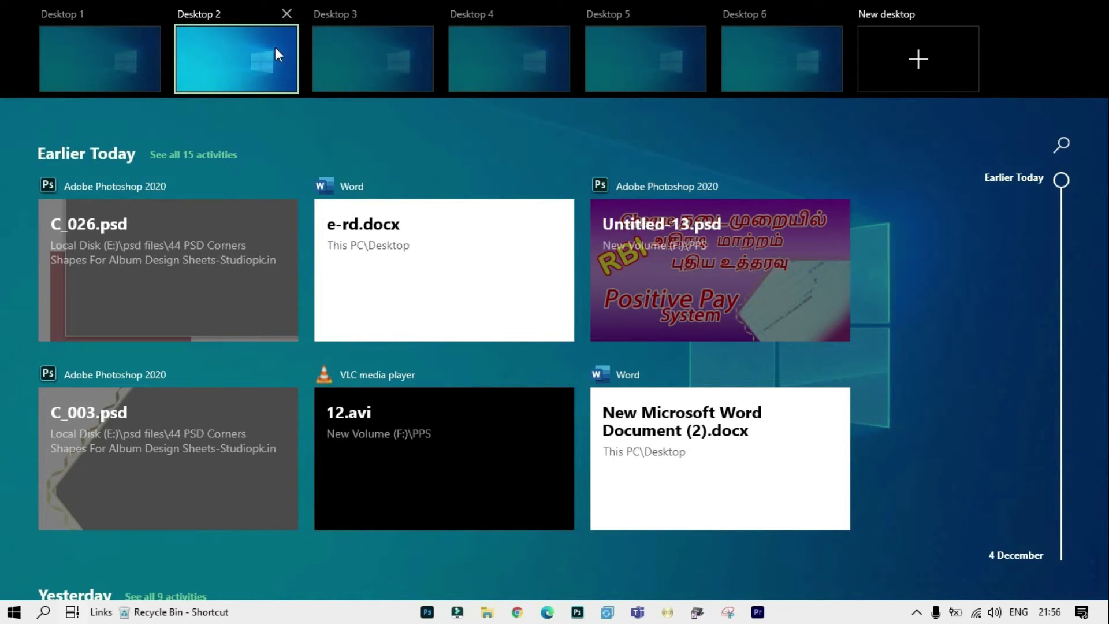
Step: Switch to Desktop 6 from Task View
click(739, 64)
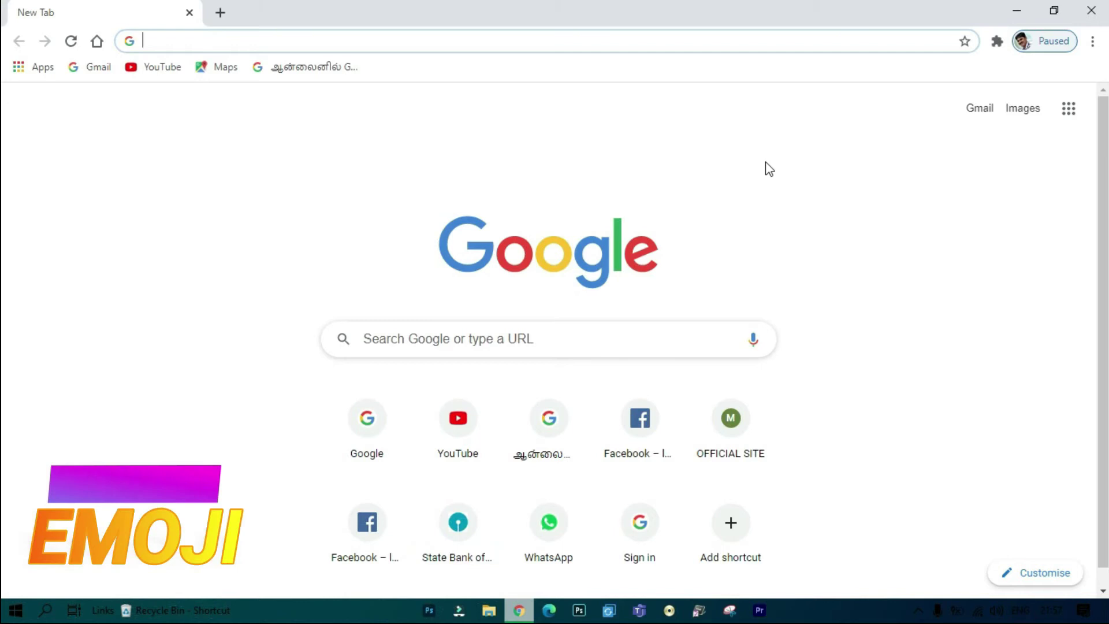
Step: Open the Windows emoji panel for the Google search box and browse the recently used emojis
click(409, 336)
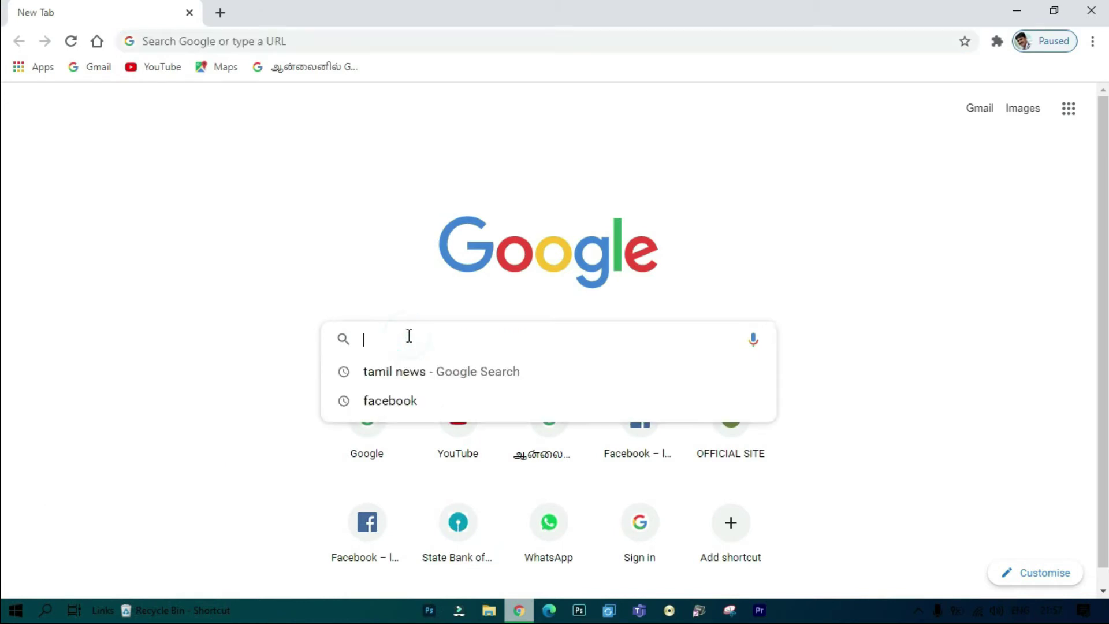
key(super+semicolon)
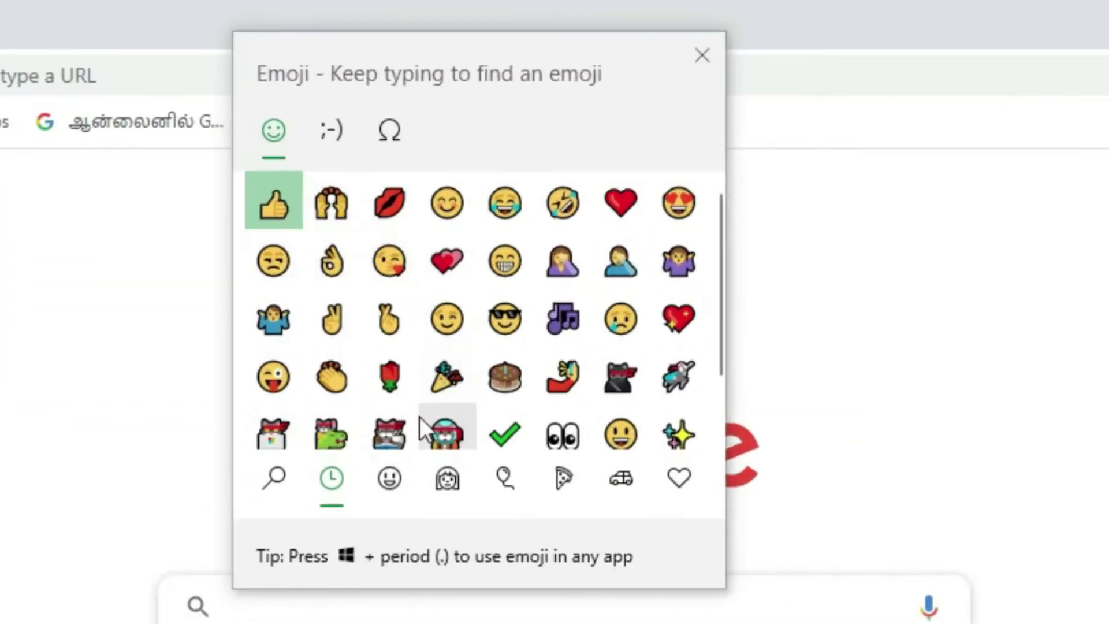
scroll(542, 424, down, 2)
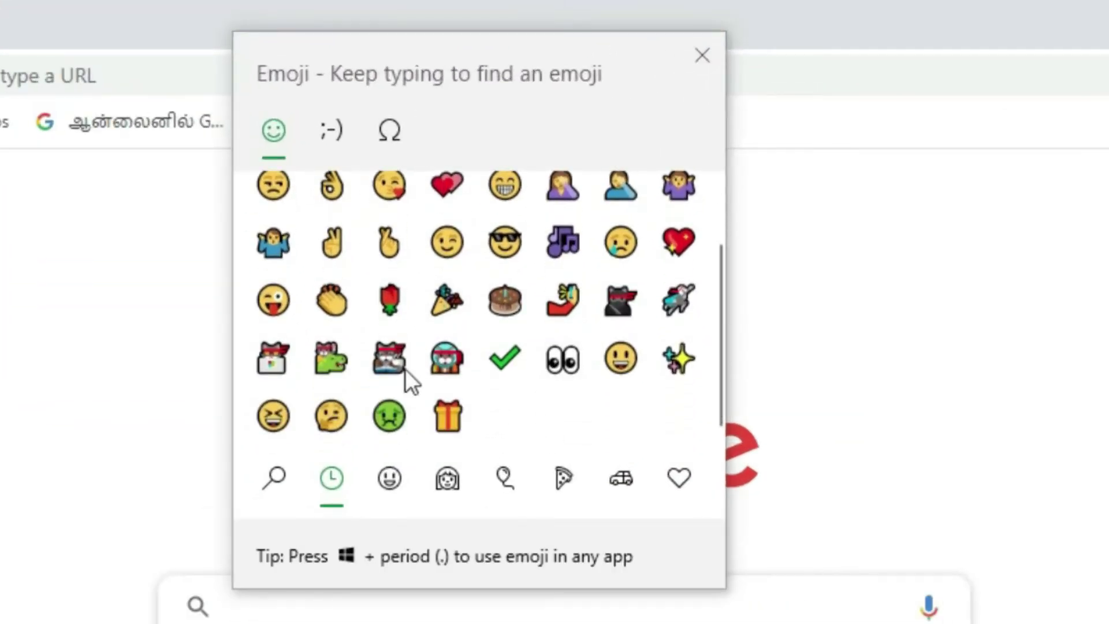
click(812, 438)
Step: Open the Windows touch keyboard over the Google page and switch it to emojis
right_click(866, 614)
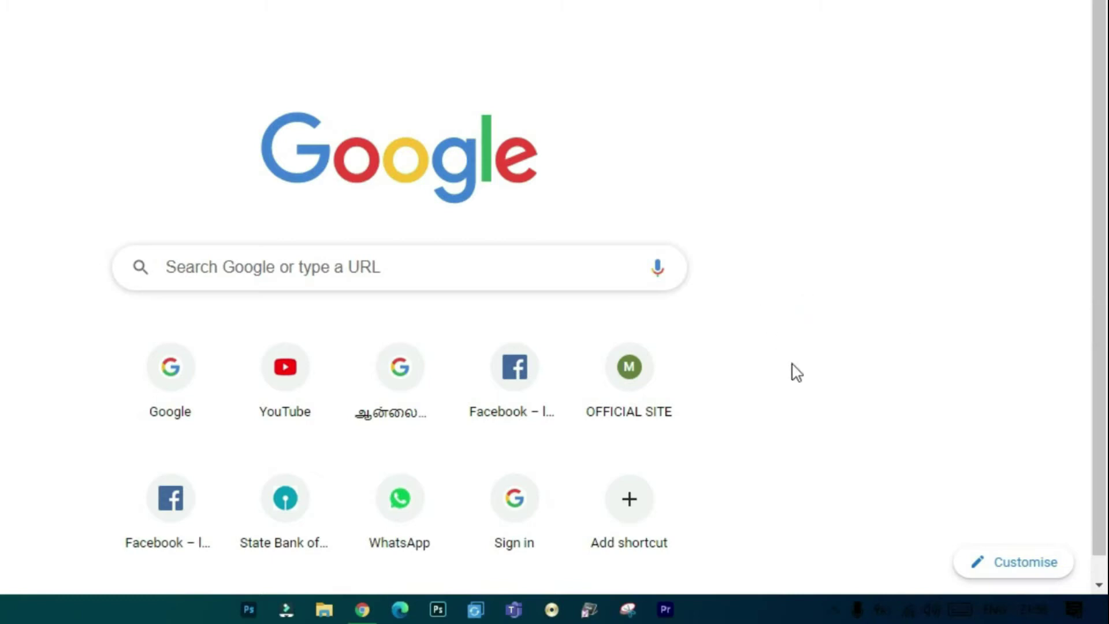
click(958, 611)
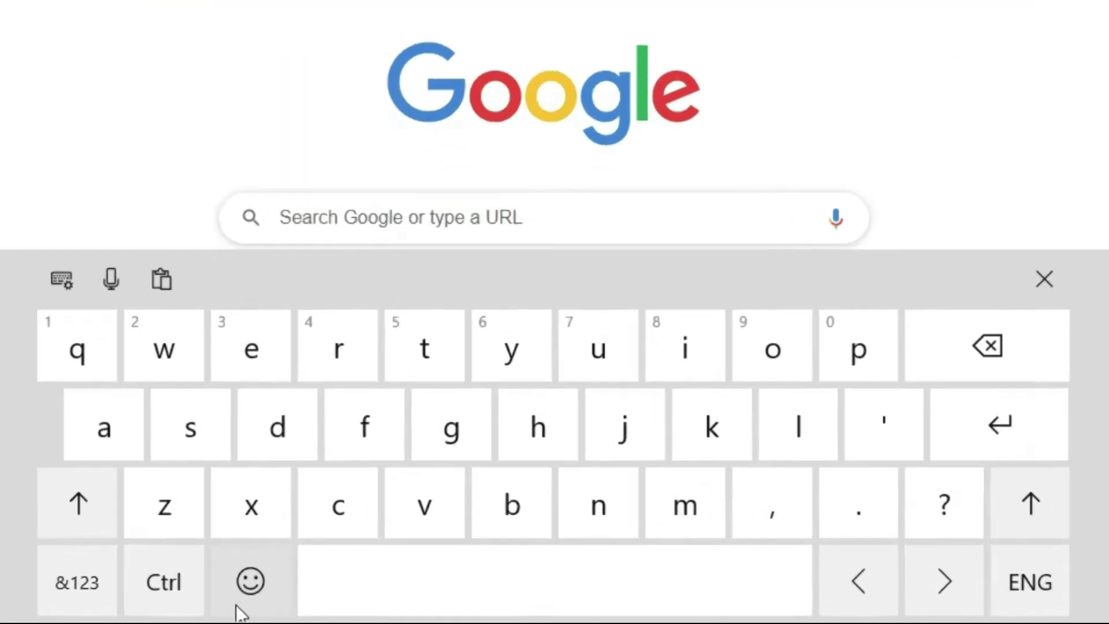
click(352, 605)
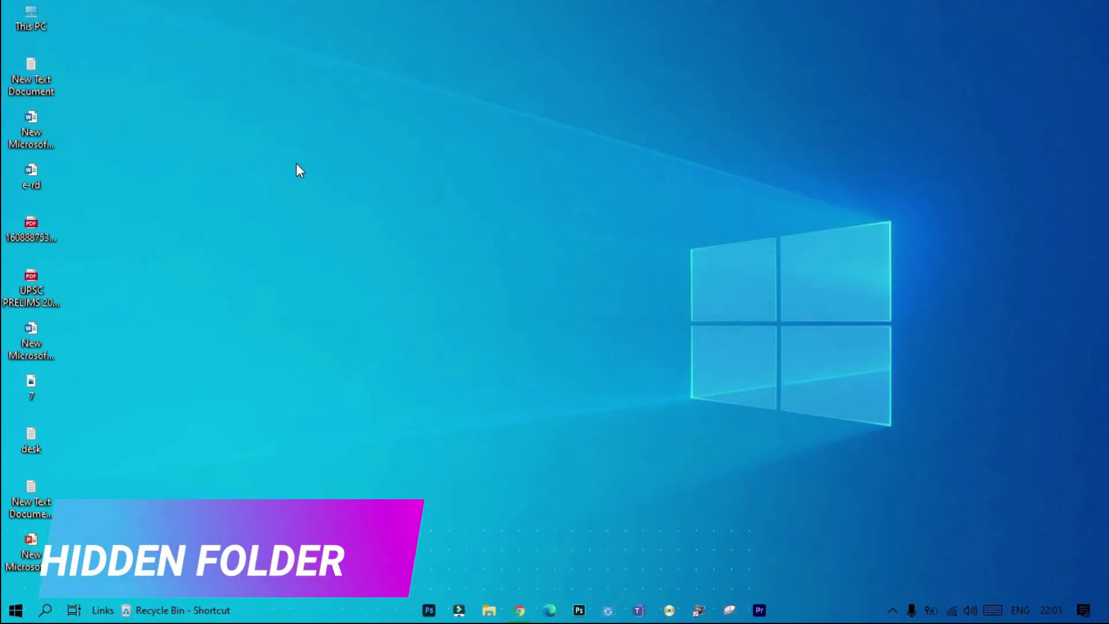
Step: Create a new folder on the desktop and give it a blank name
right_click(297, 165)
mouse_move(398, 324)
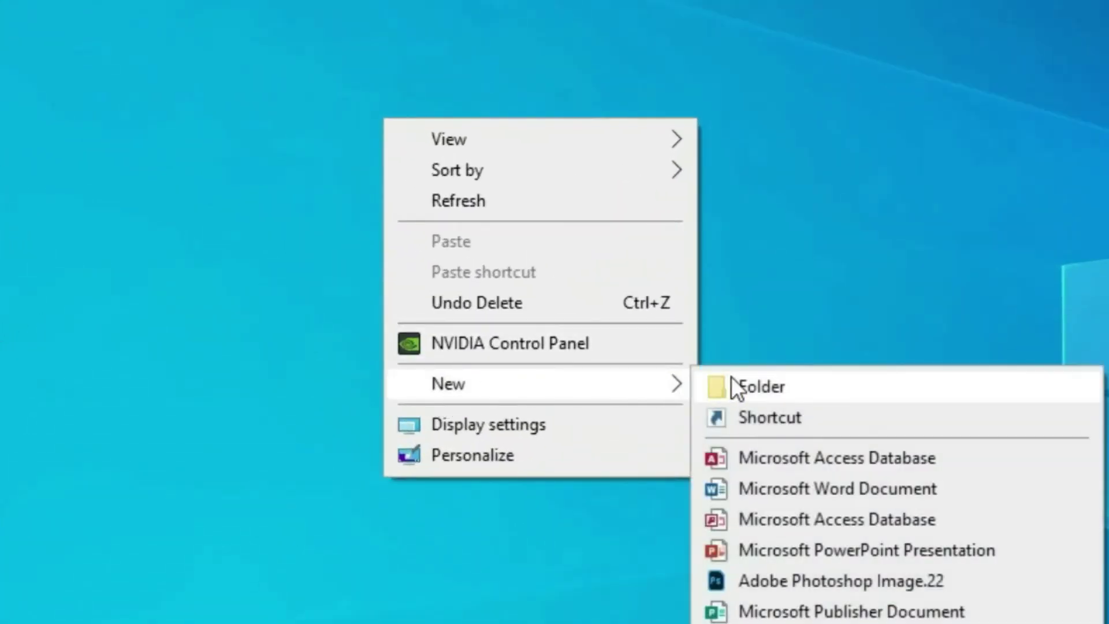
click(730, 376)
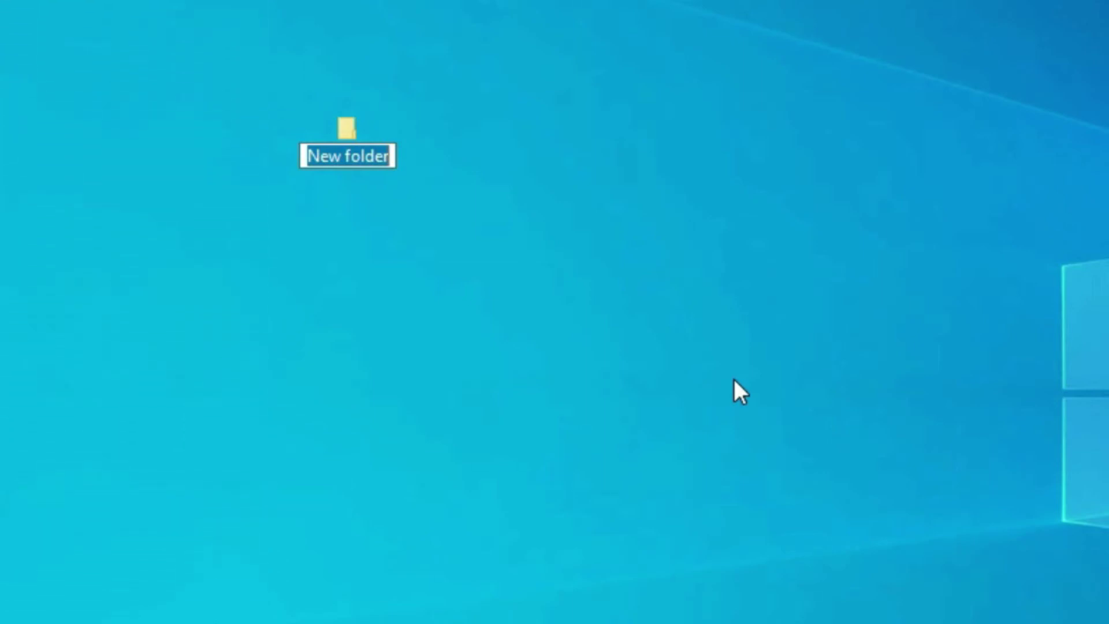
key(Return)
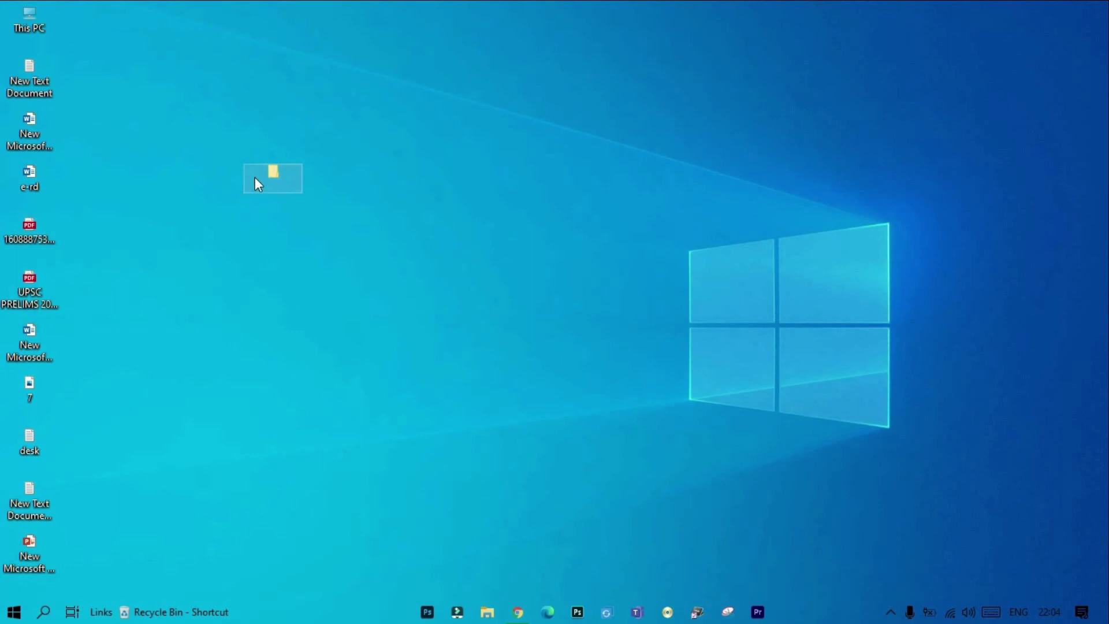
Step: Customize the unnamed folder's properties so it uses a blank, invisible icon from SHELL32.dll, and apply the change
right_click(255, 177)
click(322, 585)
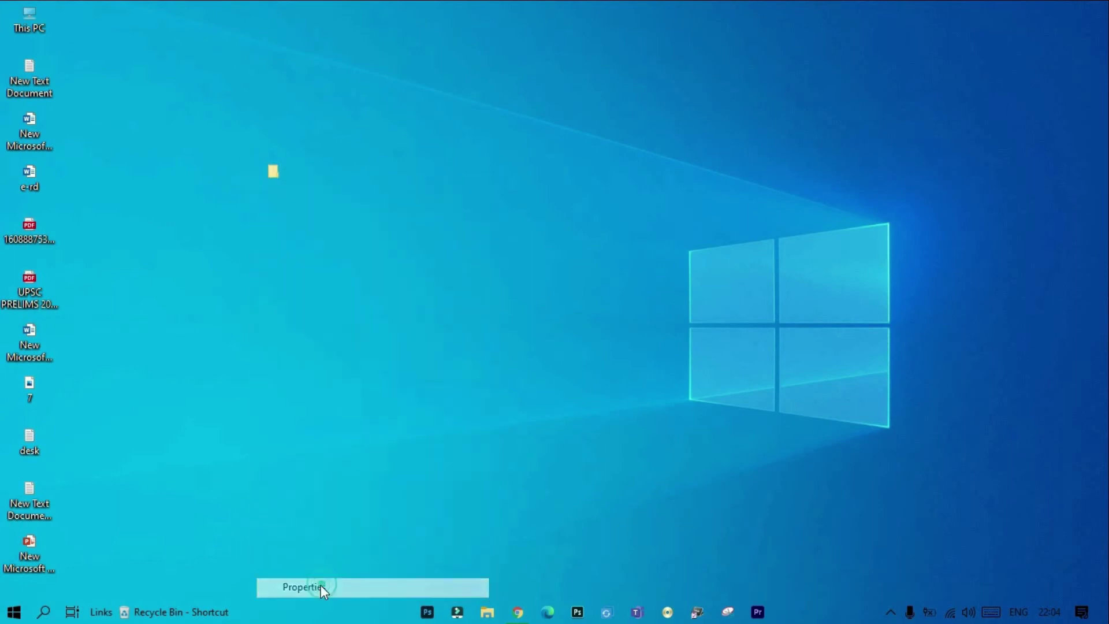
click(487, 214)
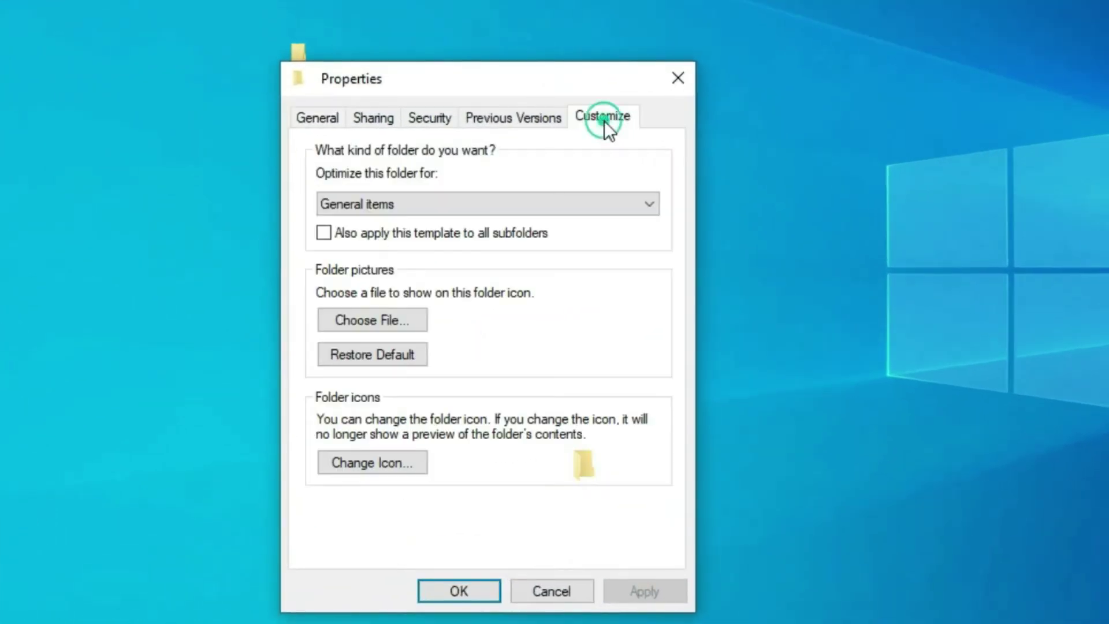
click(373, 462)
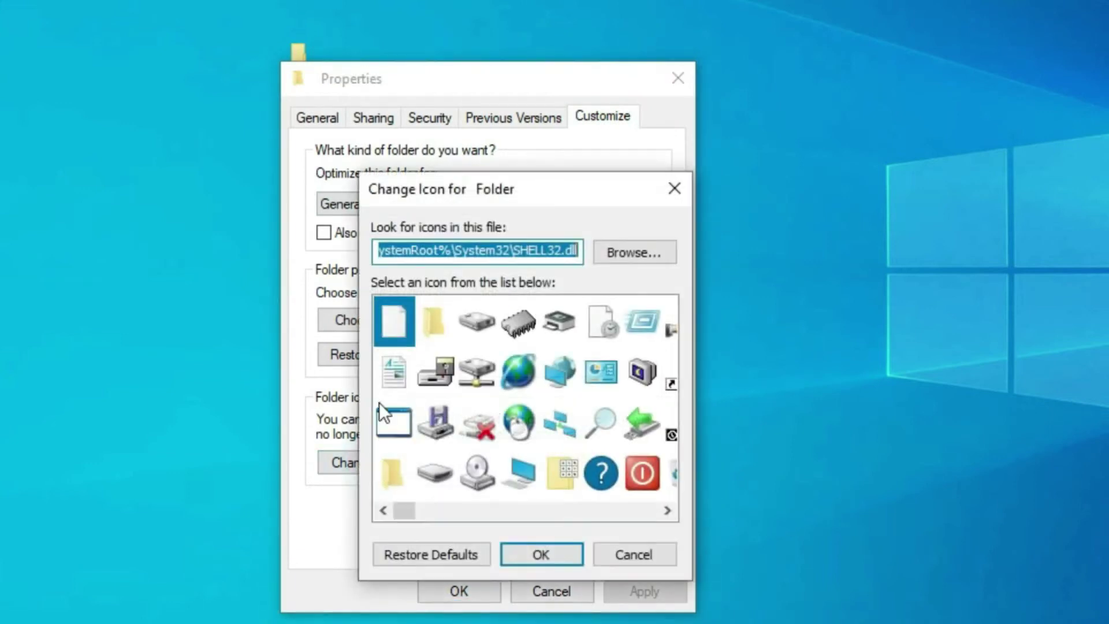
scroll(501, 369, down, 6)
click(497, 370)
click(518, 427)
click(511, 480)
click(514, 440)
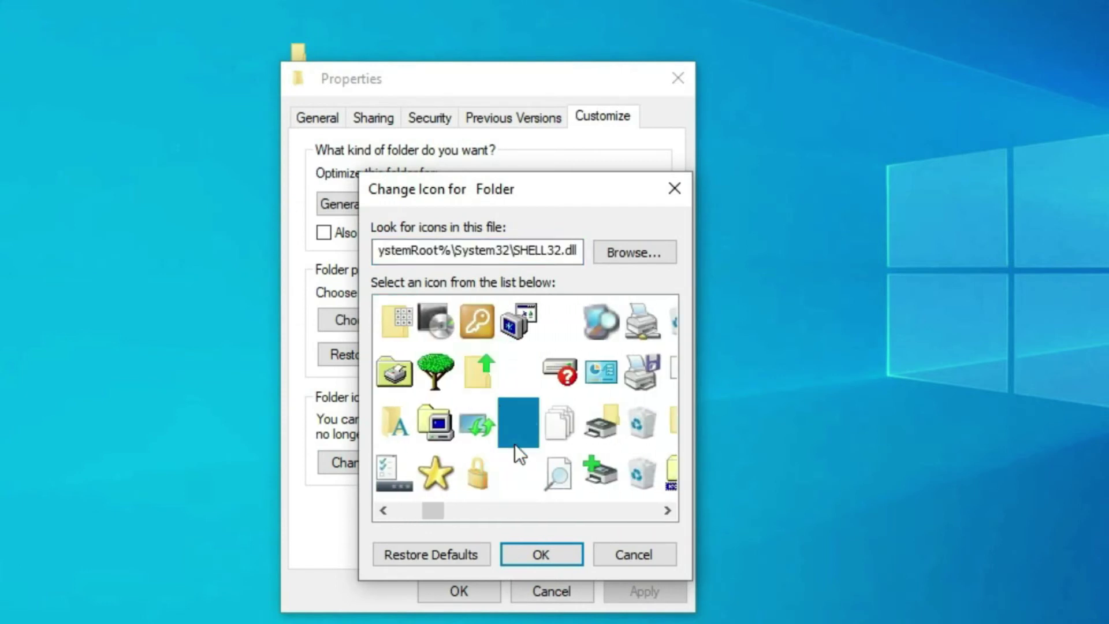
click(515, 377)
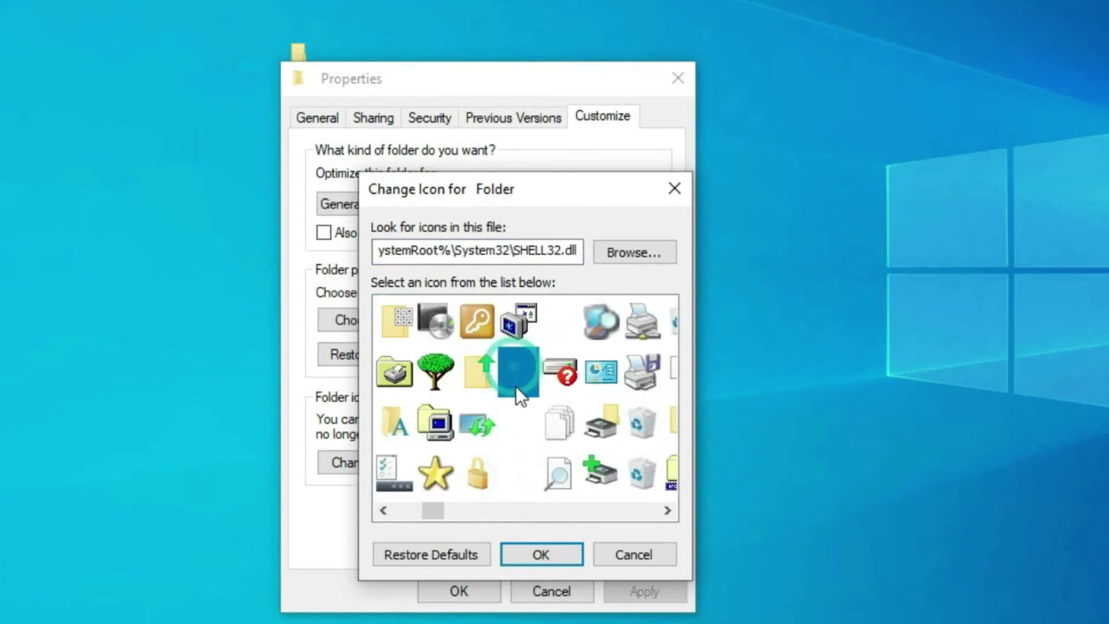
click(538, 555)
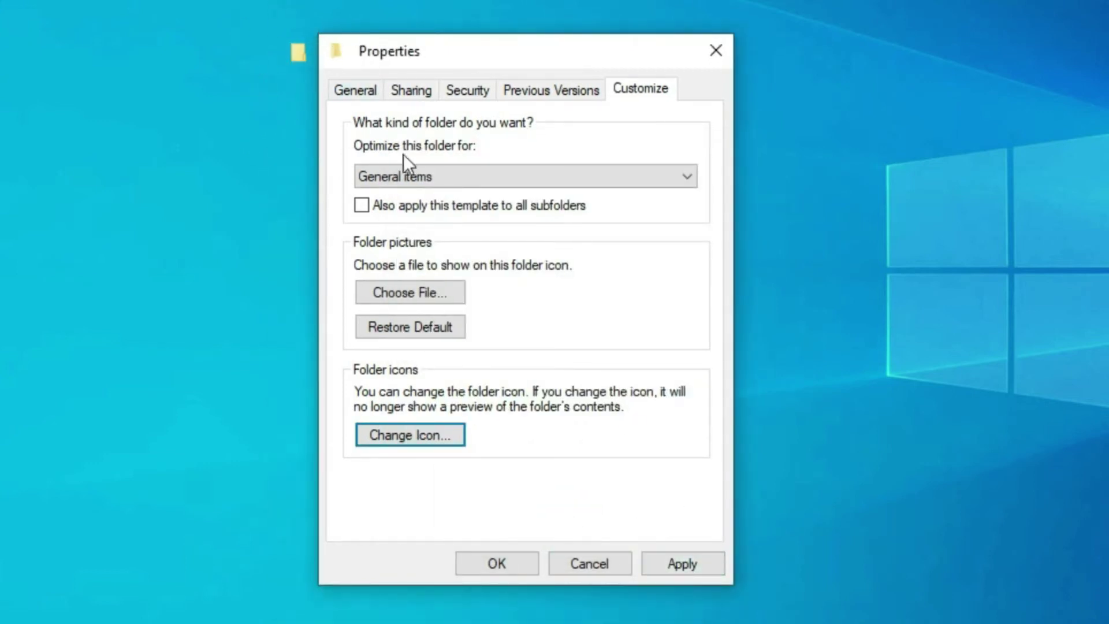
click(691, 564)
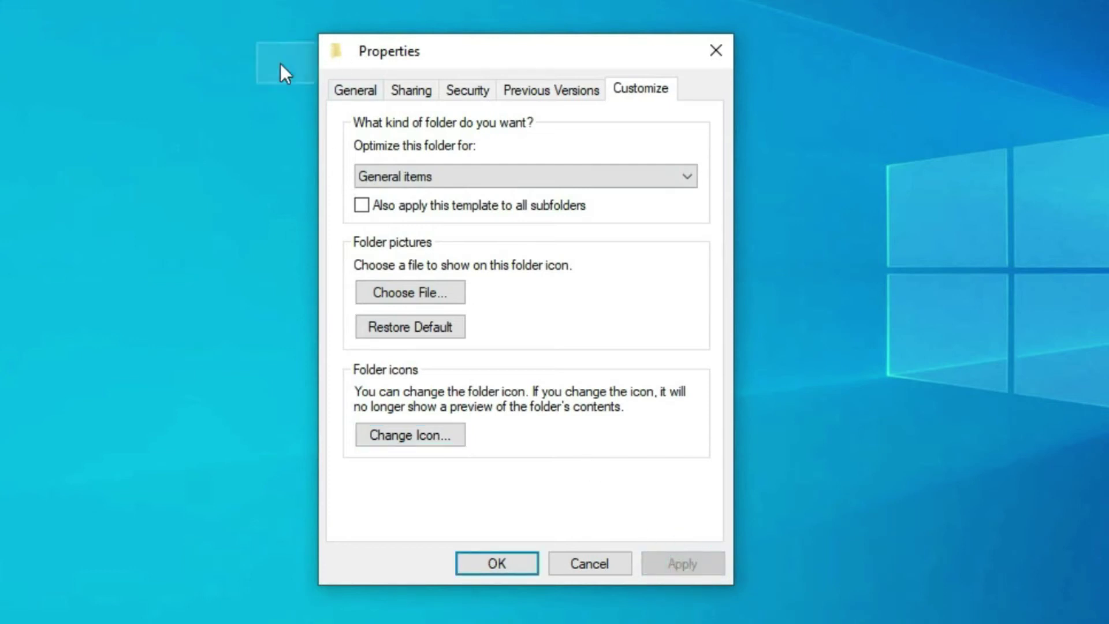
drag(460, 49, 657, 43)
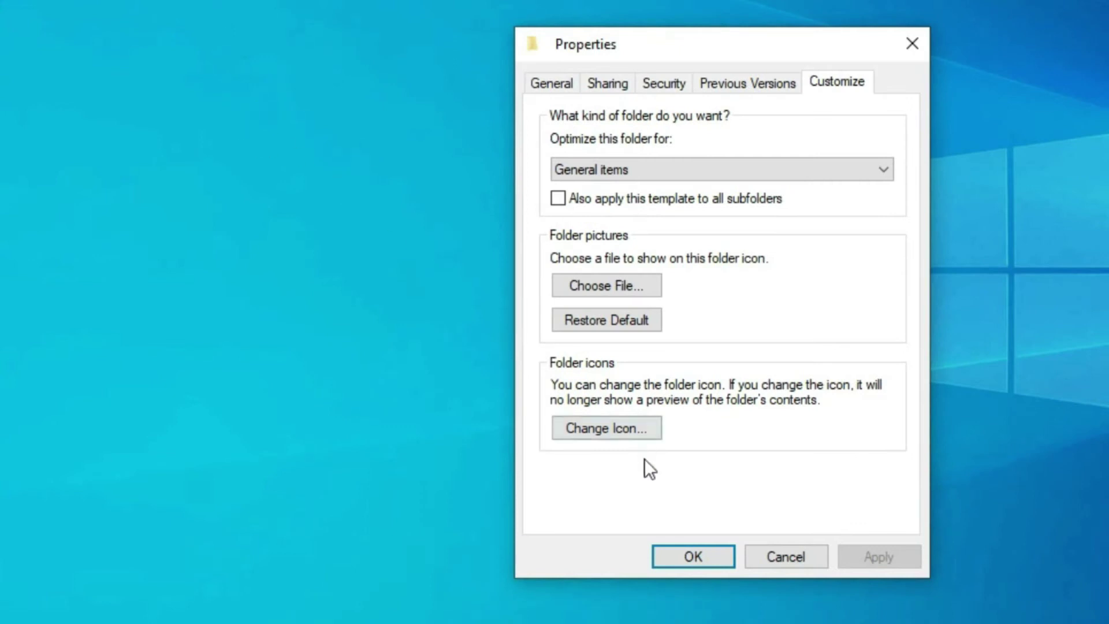
click(701, 563)
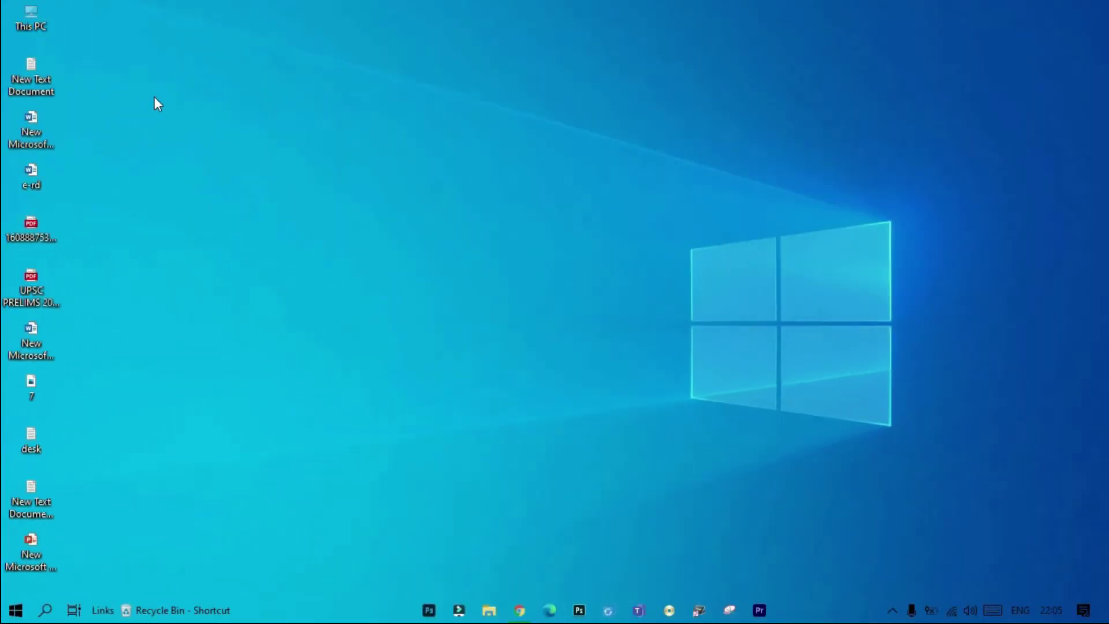
Step: Locate the invisible folder on the desktop by selecting the area around it
drag(155, 96, 417, 324)
drag(245, 163, 1053, 86)
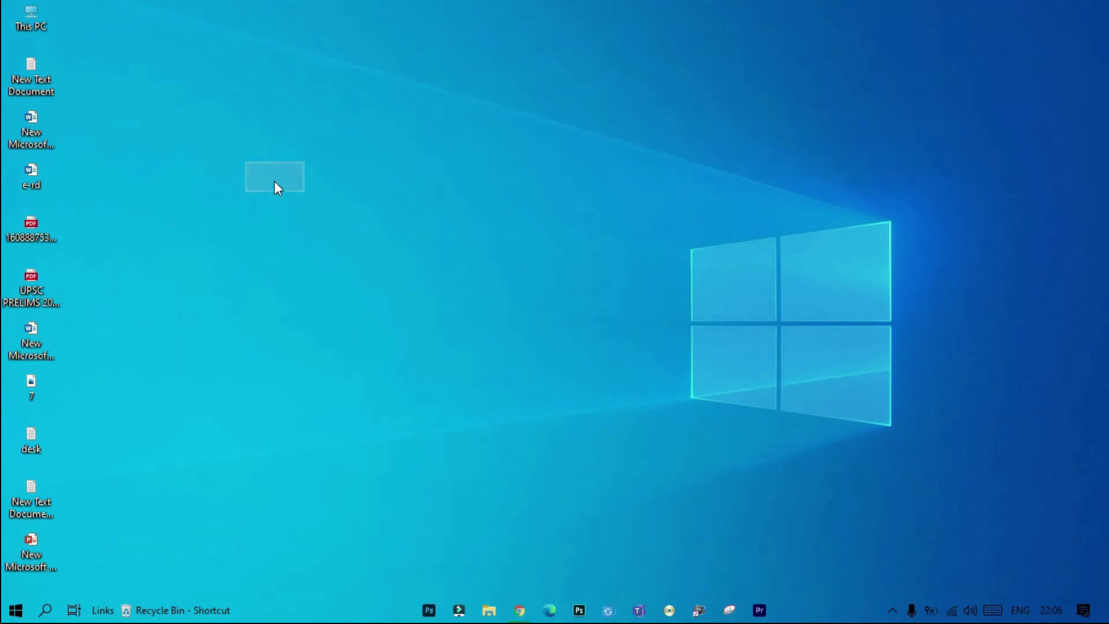
right_click(675, 61)
click(711, 110)
drag(227, 163, 227, 175)
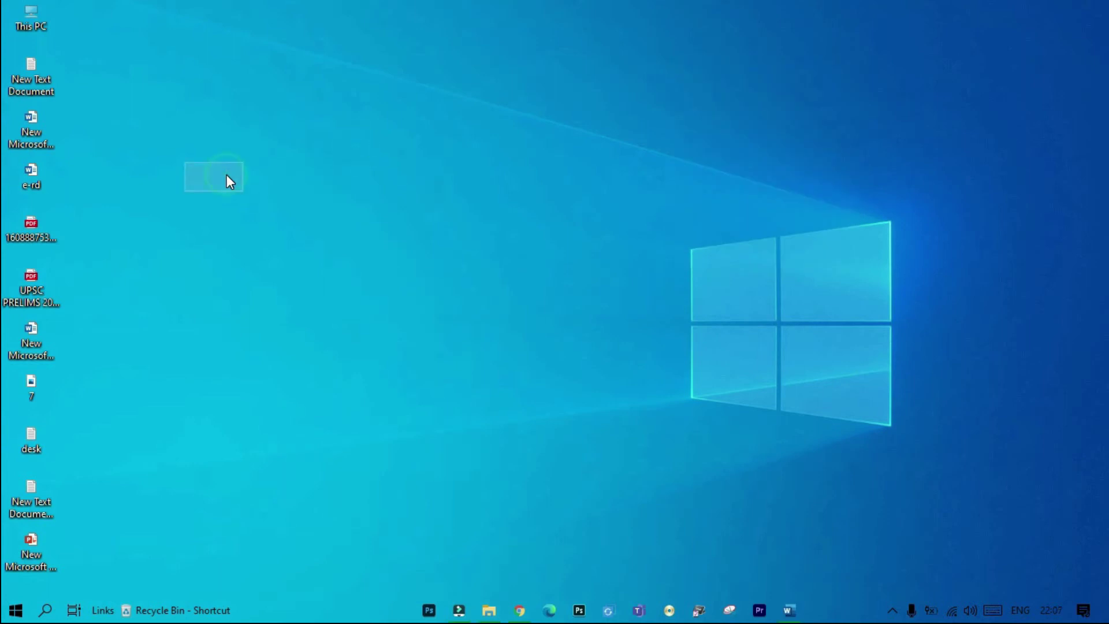
Step: Change the invisible folder's icon back to the standard yellow folder from SHELL32.dll and apply it
right_click(227, 174)
click(315, 584)
click(461, 212)
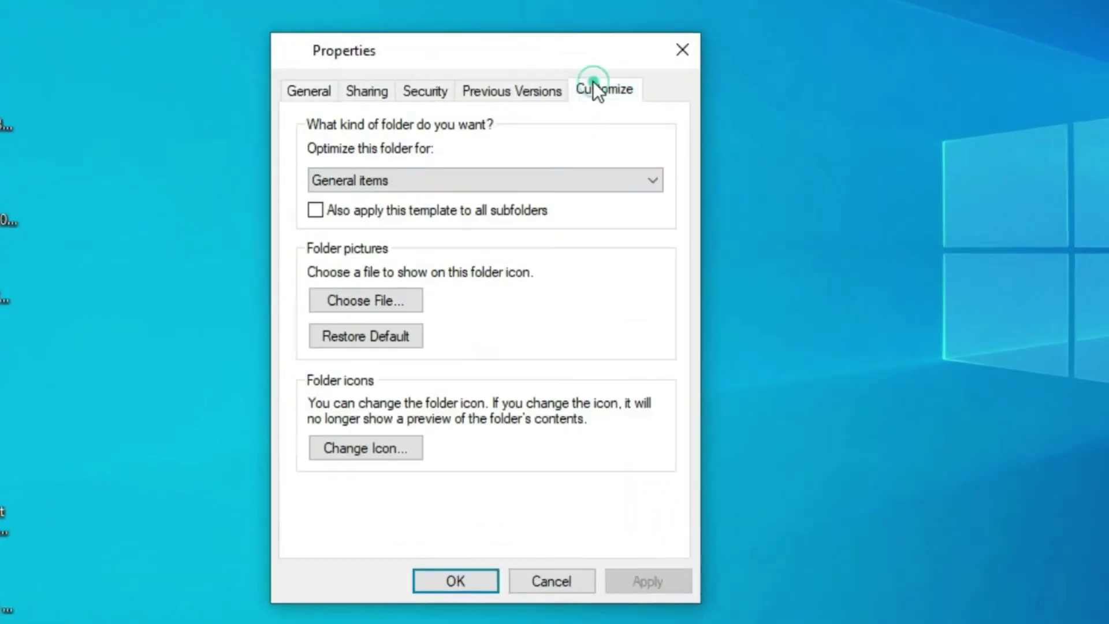
click(351, 448)
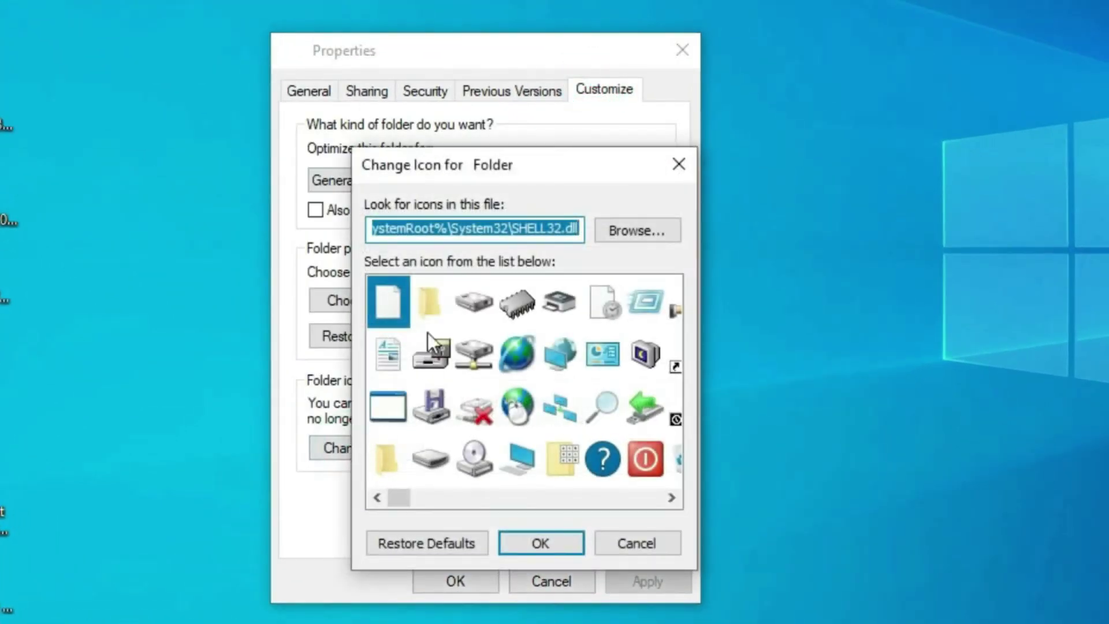
click(423, 299)
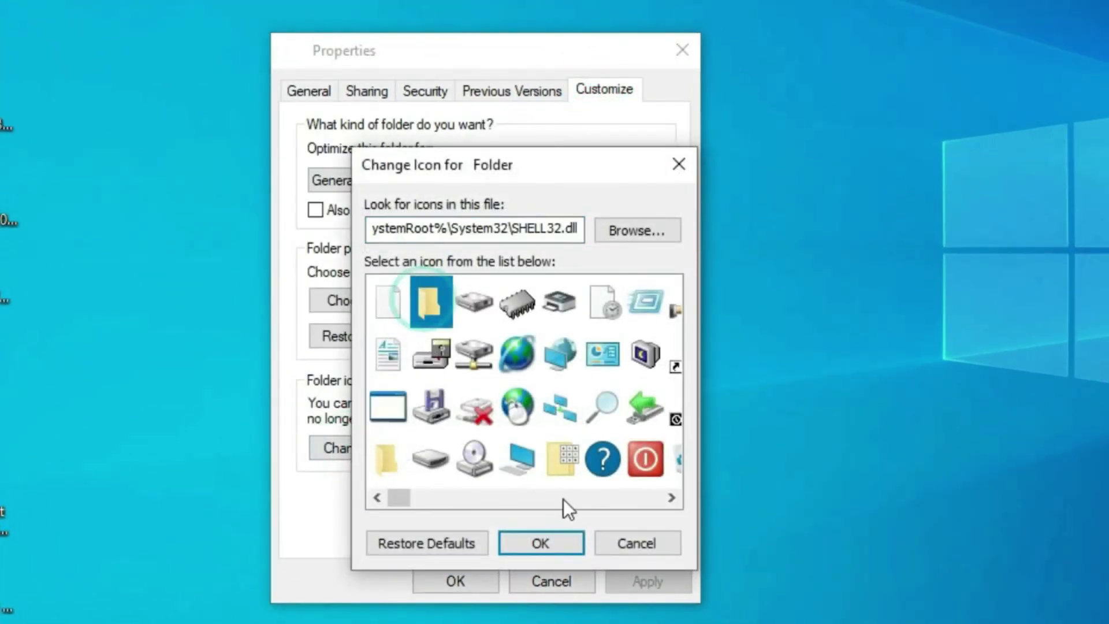
click(552, 538)
click(649, 581)
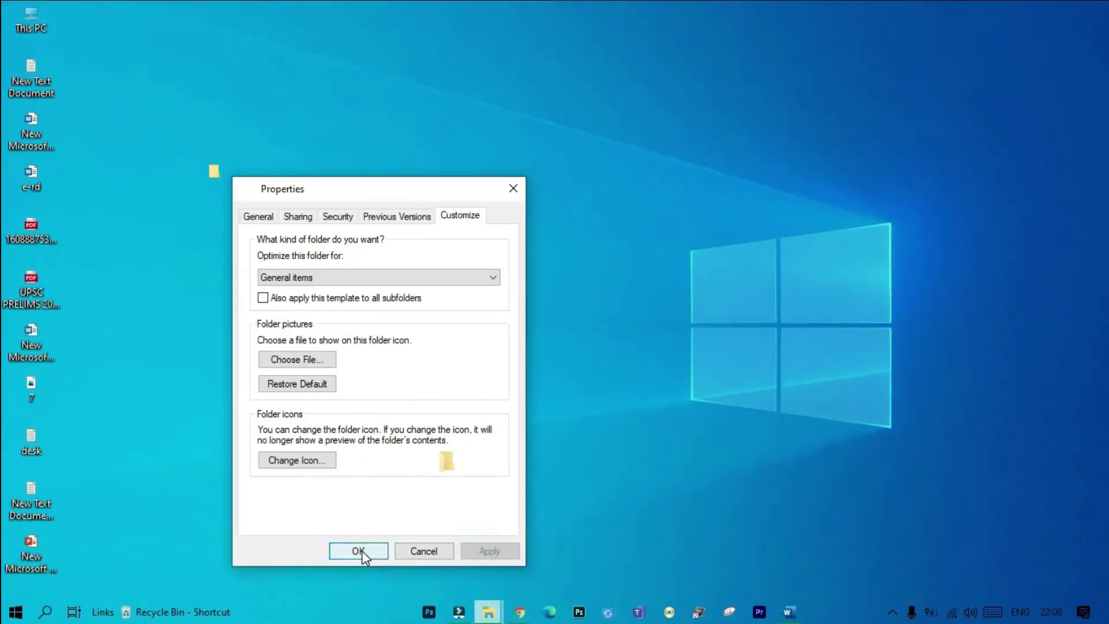
click(455, 581)
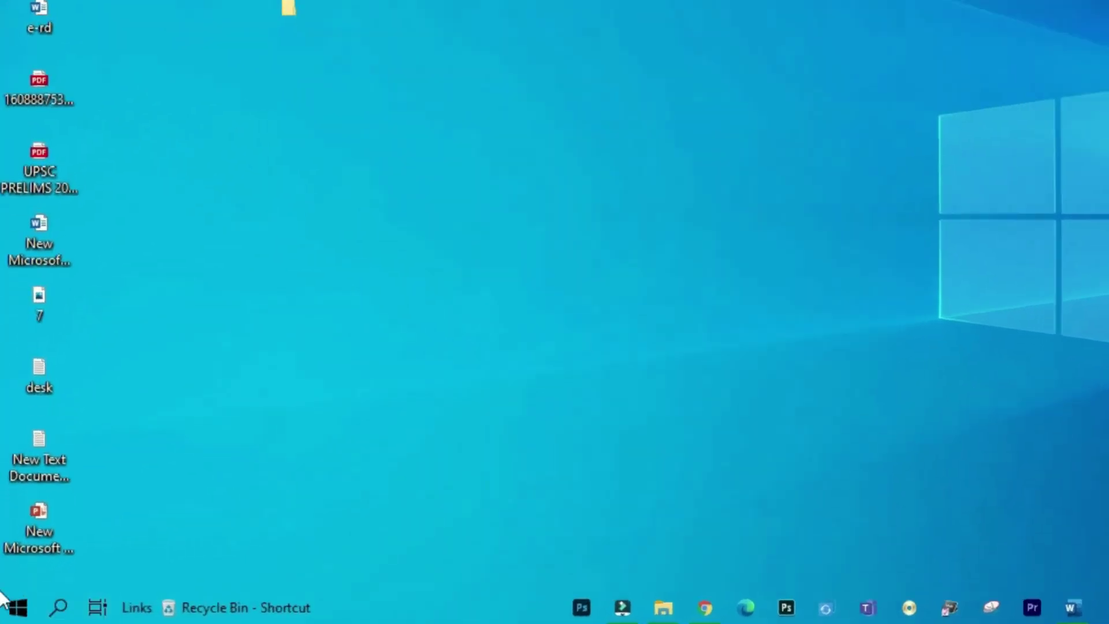
Step: Search Windows for "night", open the Night light settings and turn Night light on
click(59, 611)
text(n)
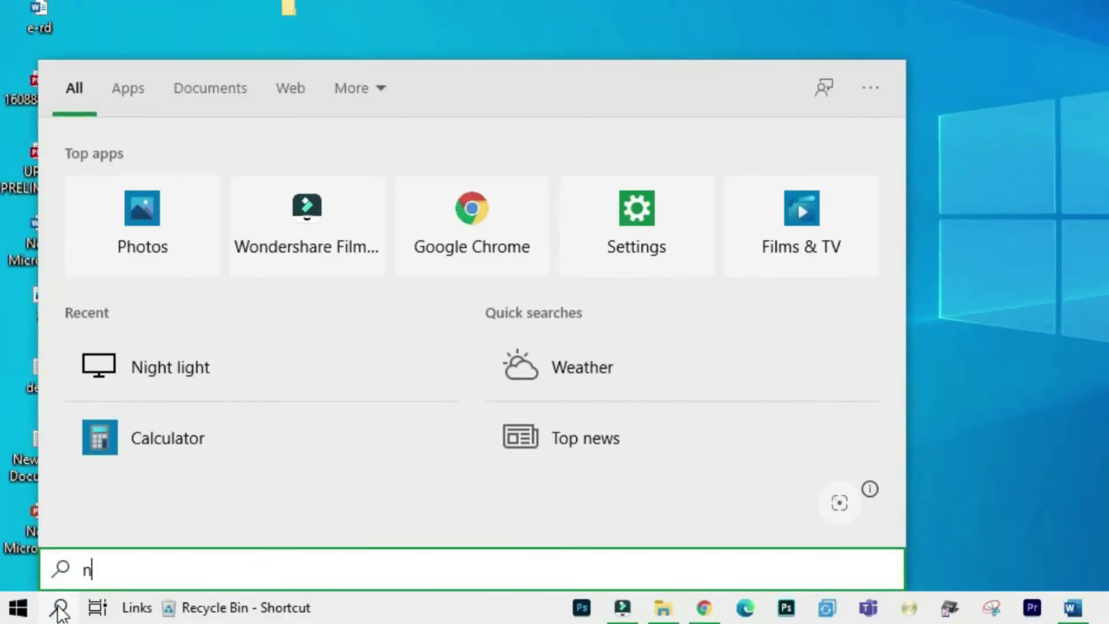
text(ight)
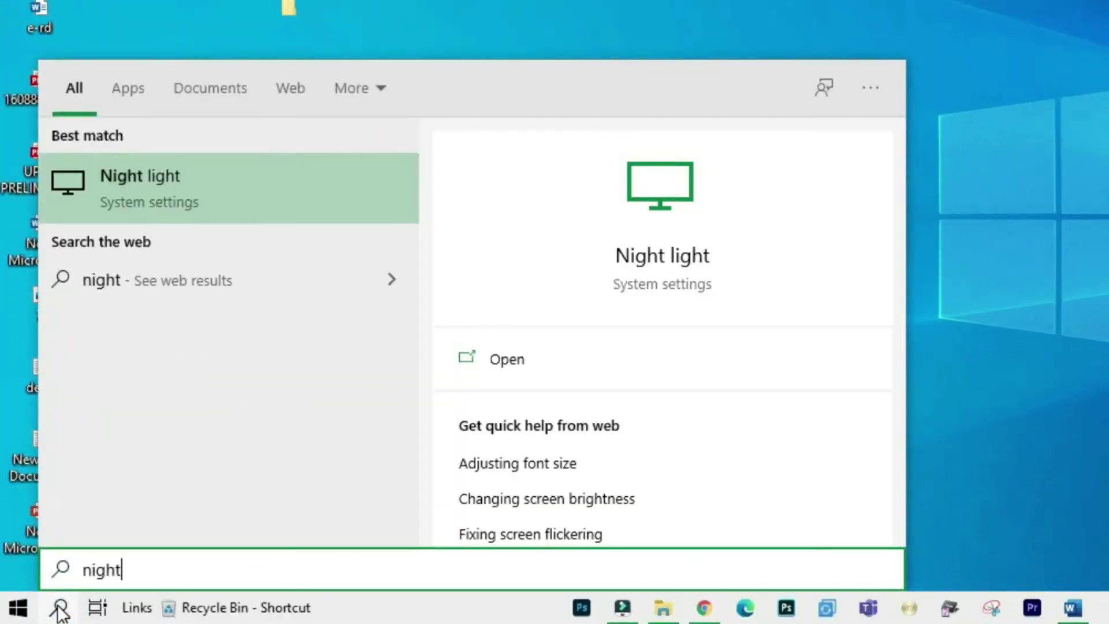
click(131, 176)
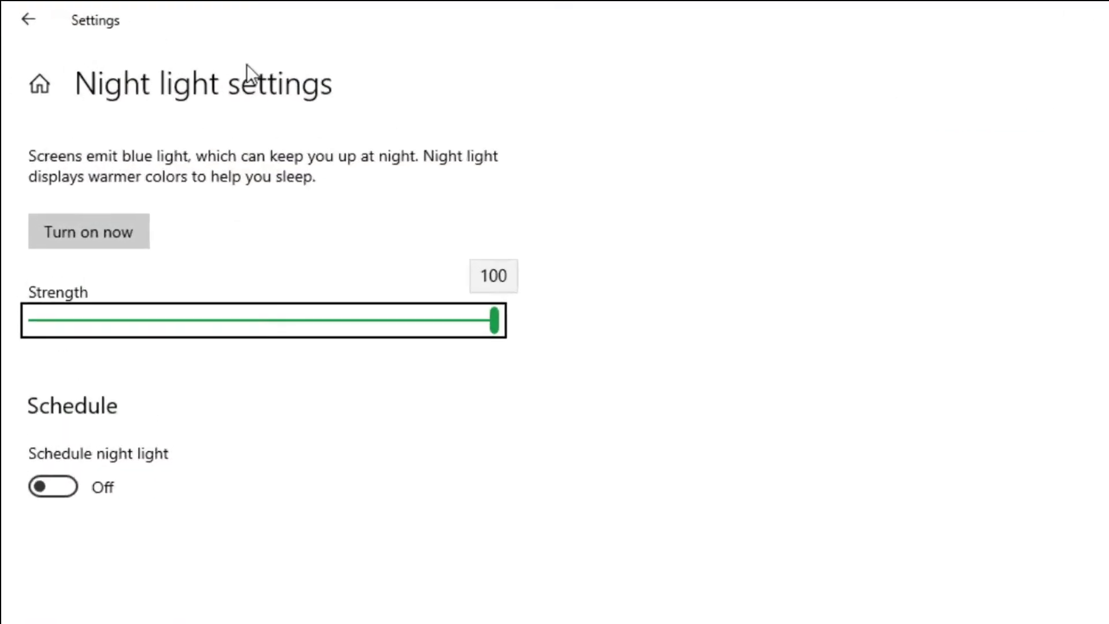
click(111, 231)
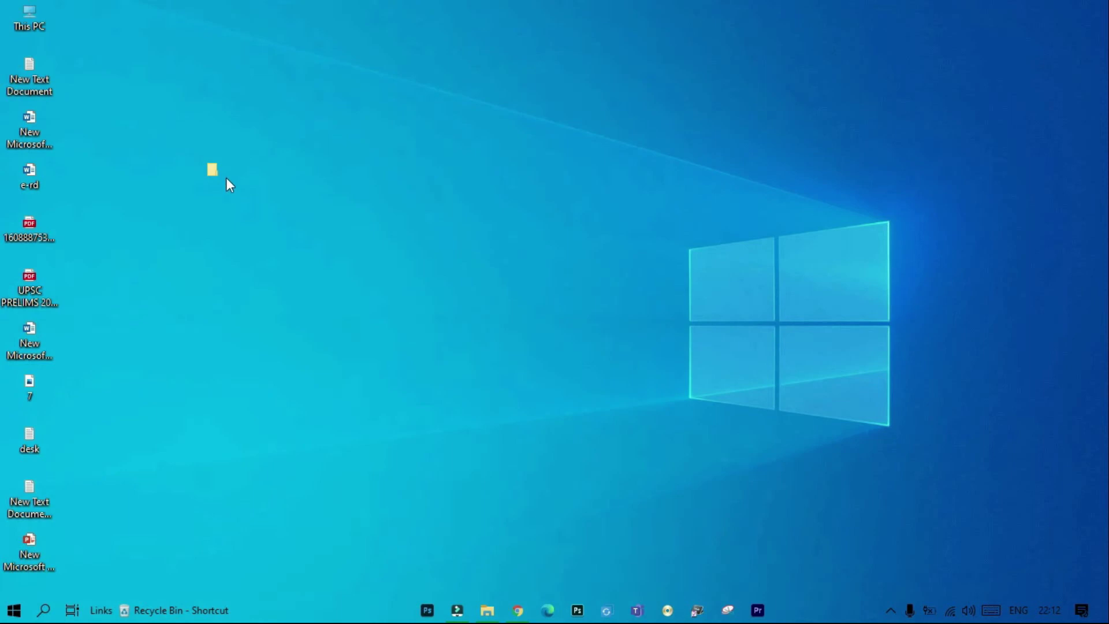
Step: Open the unnamed folder, the desk text file and the UPSC PRELIMS PDF from the desktop
double_click(214, 171)
double_click(39, 434)
double_click(43, 288)
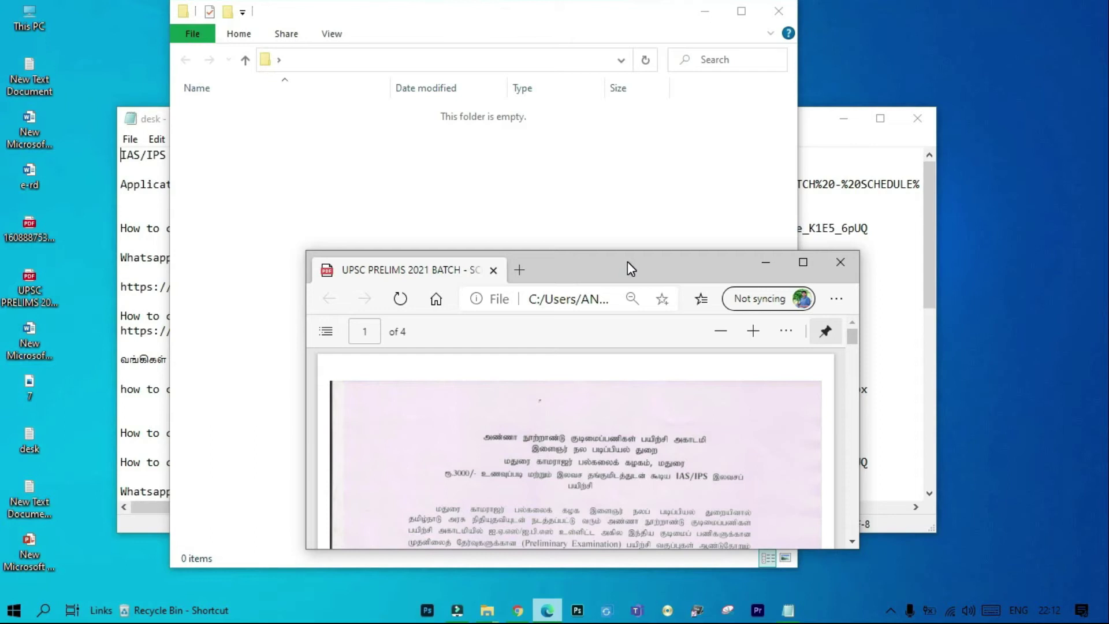
Step: Shake the UPSC PRELIMS PDF window to minimize all other open windows, and shake it again
drag(643, 264, 596, 145)
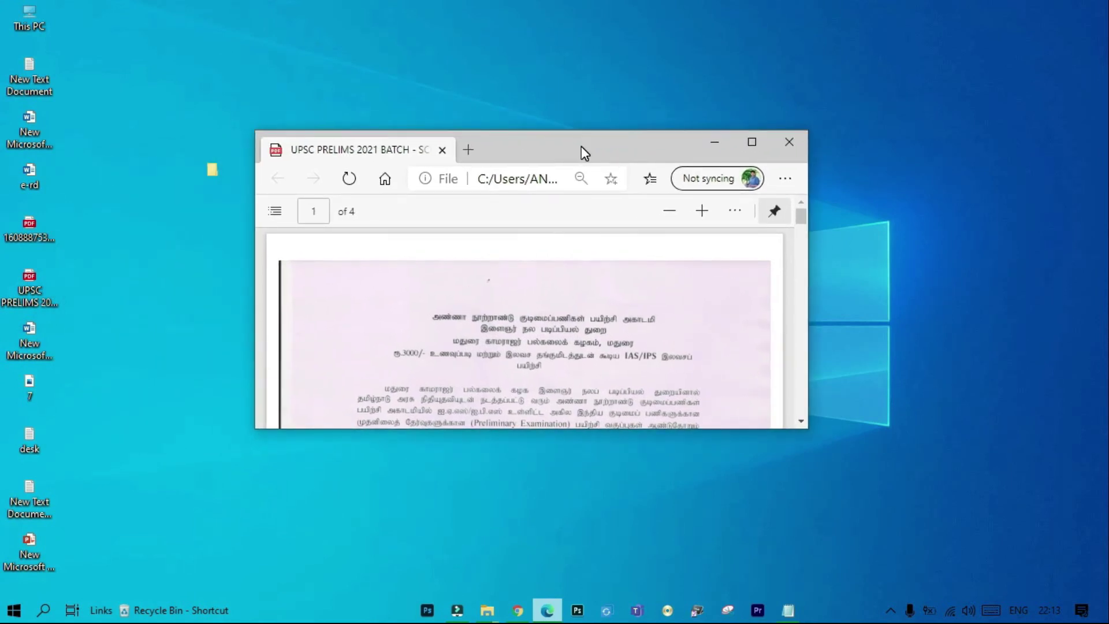
drag(581, 147, 716, 225)
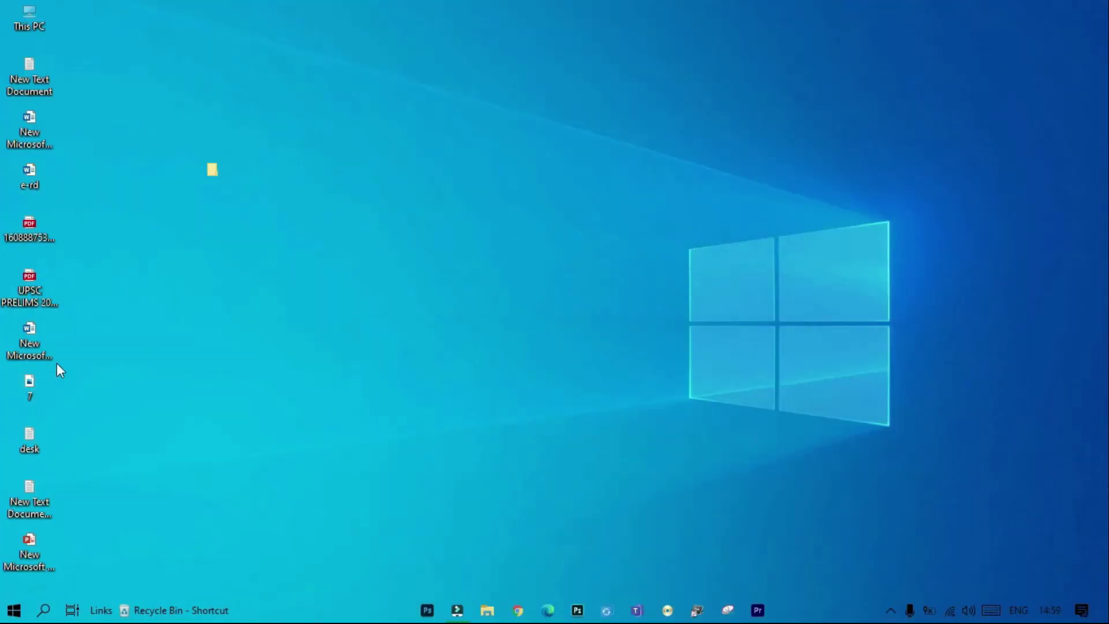
Step: Open New Microsoft Word Document (2) from the desktop and snap its window to the right half of the screen
double_click(36, 330)
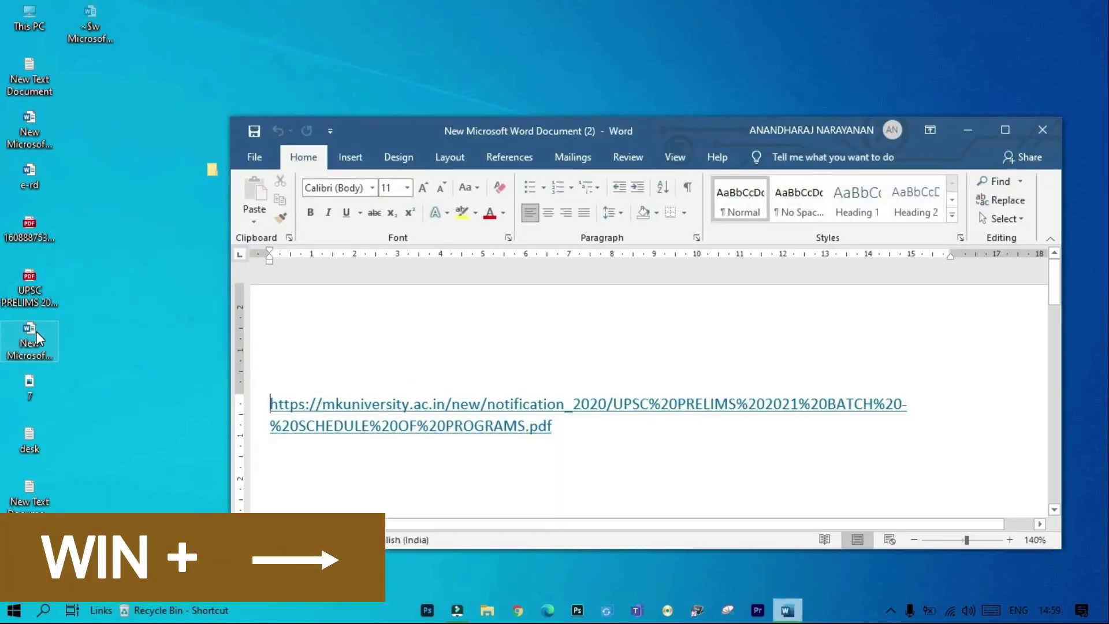
key(super+Right)
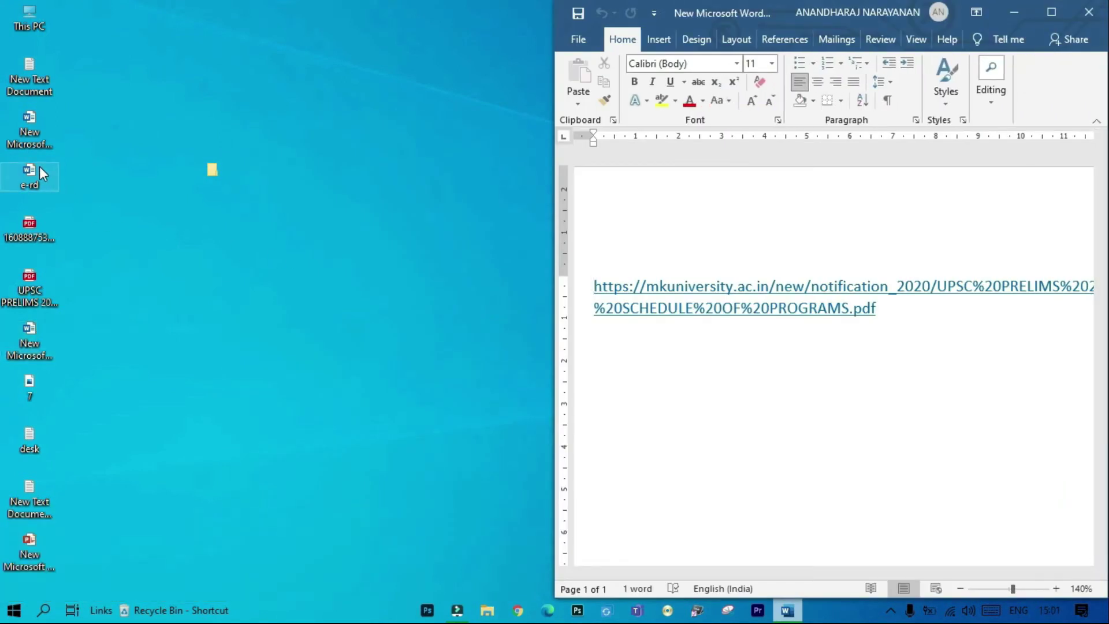
Step: Open the e-rd Word document from the desktop and snap its window to the left half of the screen
double_click(39, 167)
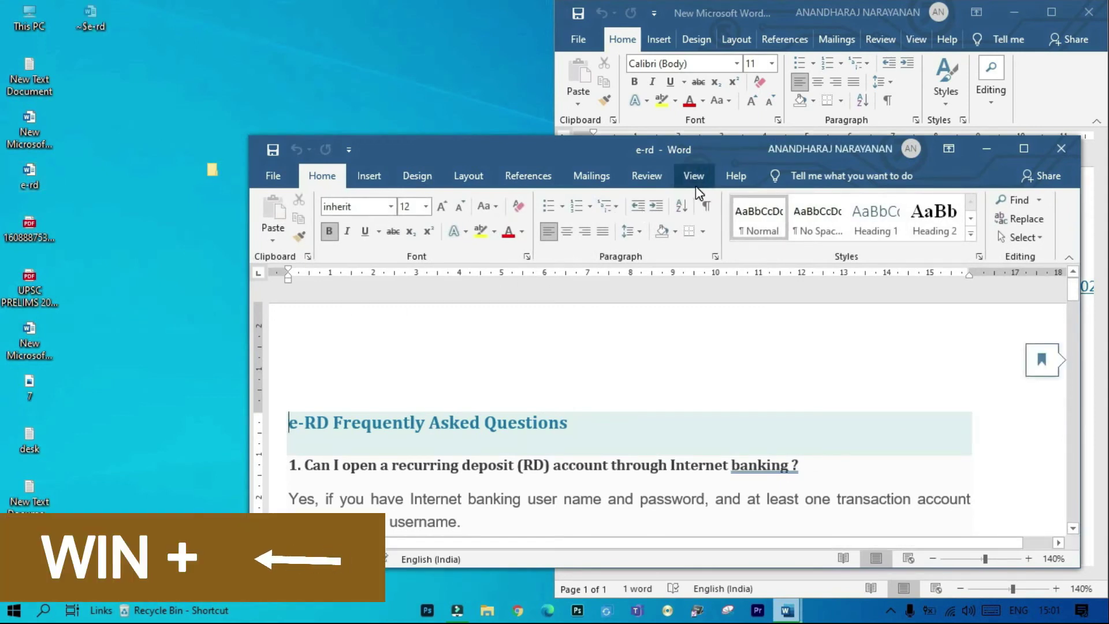
key(super+Left)
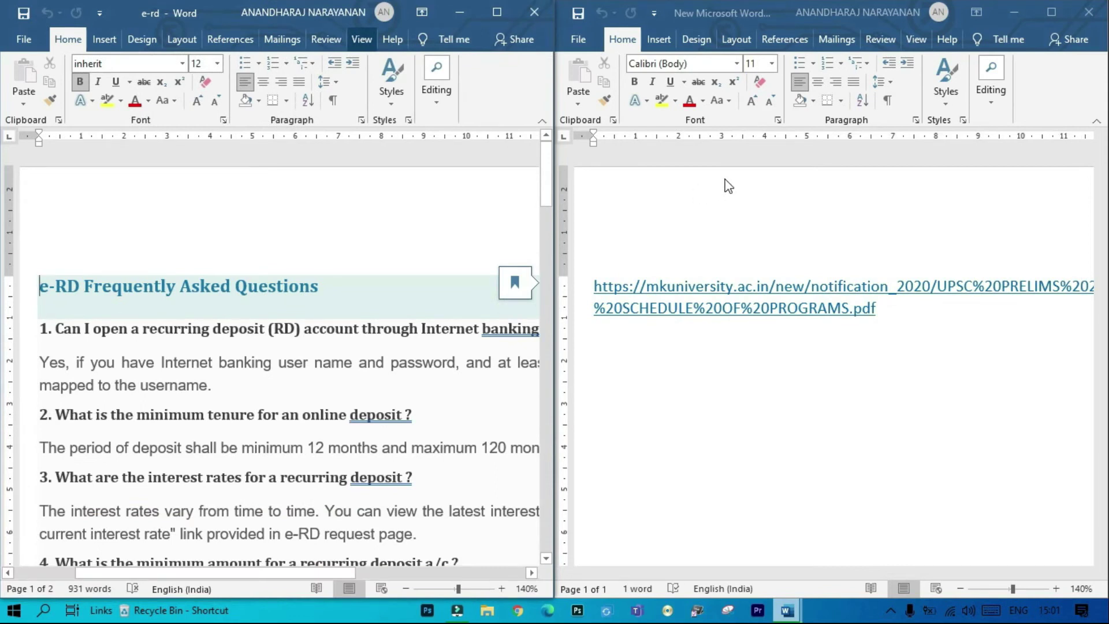
Step: Scroll through the e-rd document and the New Microsoft Word Document side by side to examine both
scroll(237, 415, down, 10)
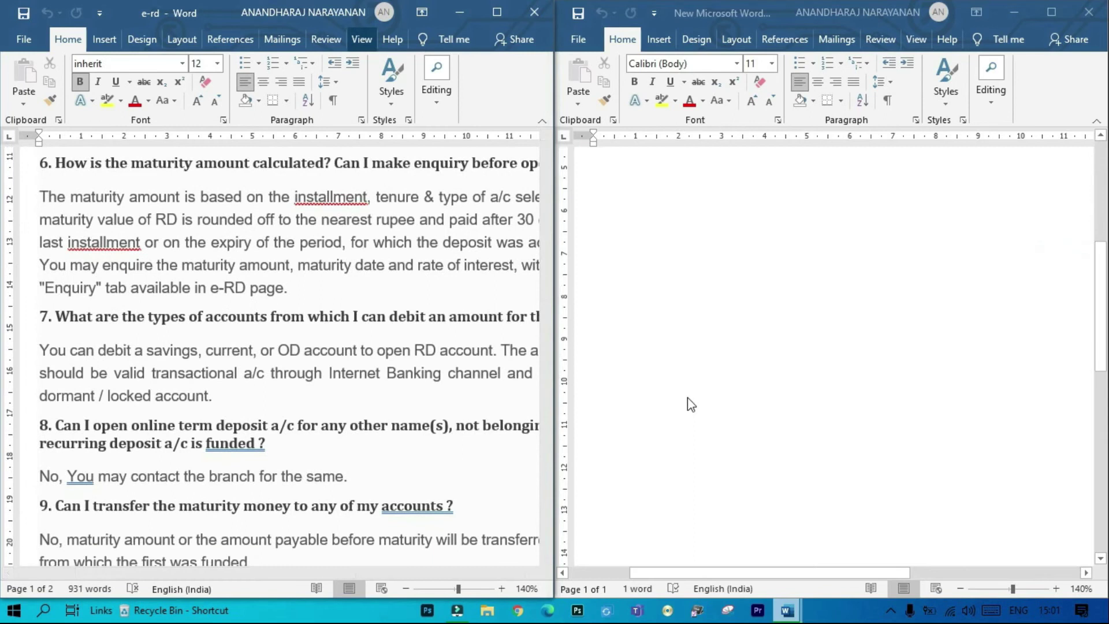
click(687, 399)
scroll(714, 434, down, 6)
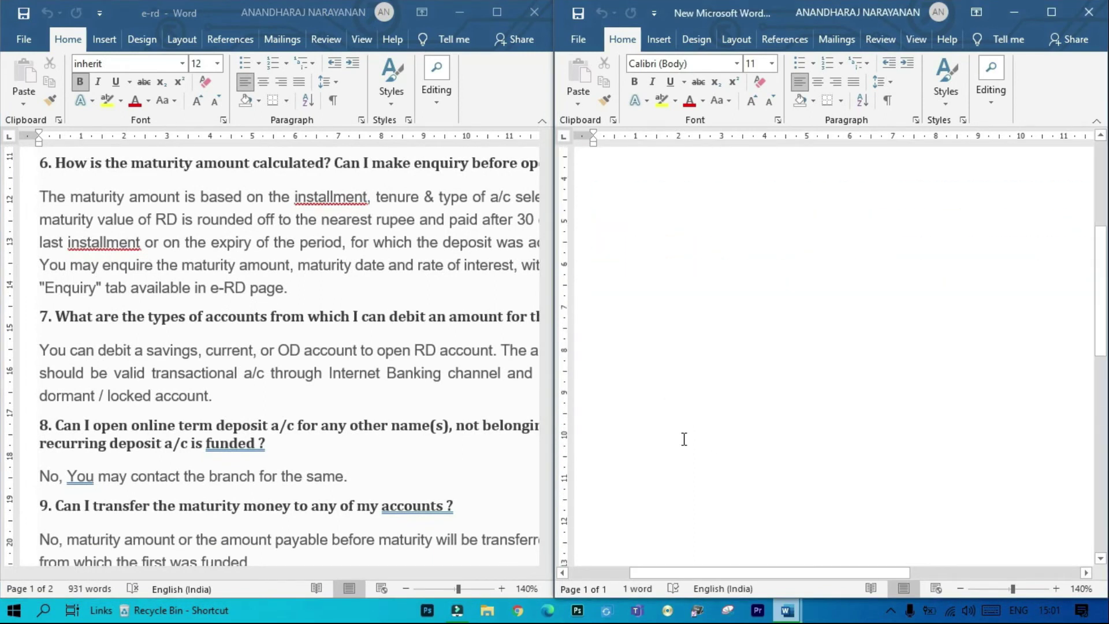
click(425, 430)
scroll(393, 406, down, 5)
scroll(393, 409, up, 6)
scroll(393, 411, up, 1)
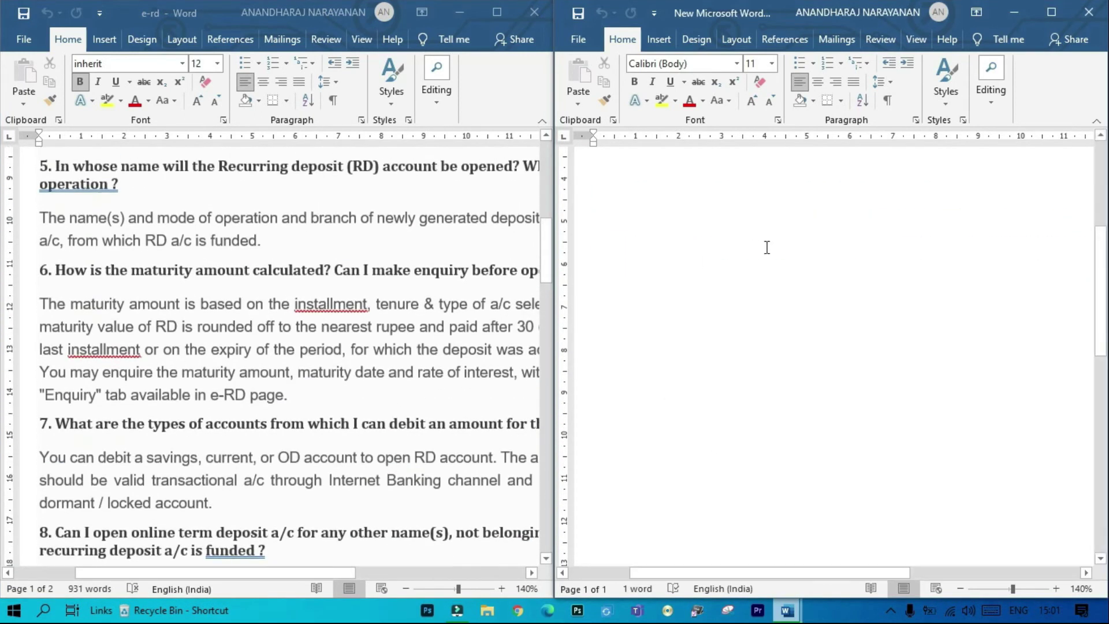
scroll(611, 333, up, 6)
scroll(487, 322, up, 9)
scroll(486, 322, down, 8)
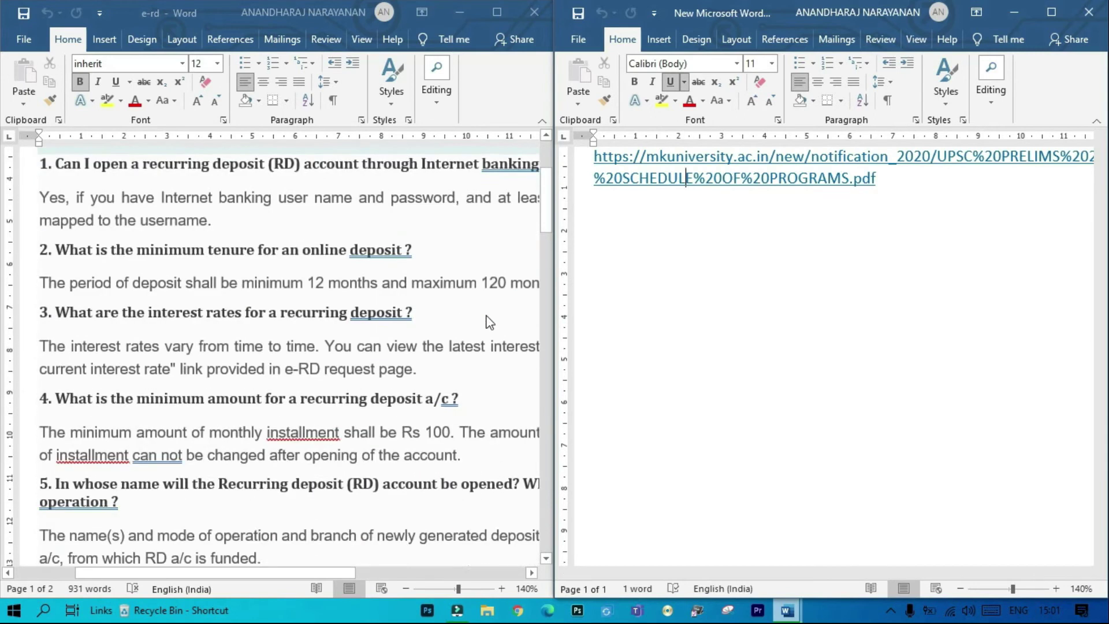
scroll(487, 314, down, 3)
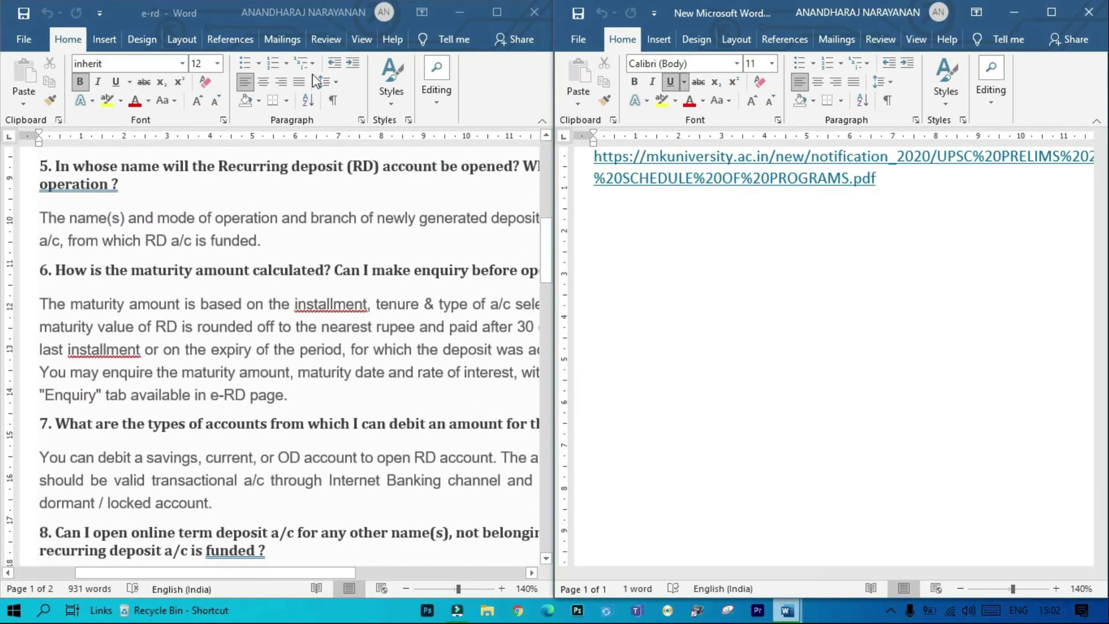
Step: Snap the e-rd window to the upper-left quarter of the screen, and open Chrome in the lower-left quarter
click(210, 11)
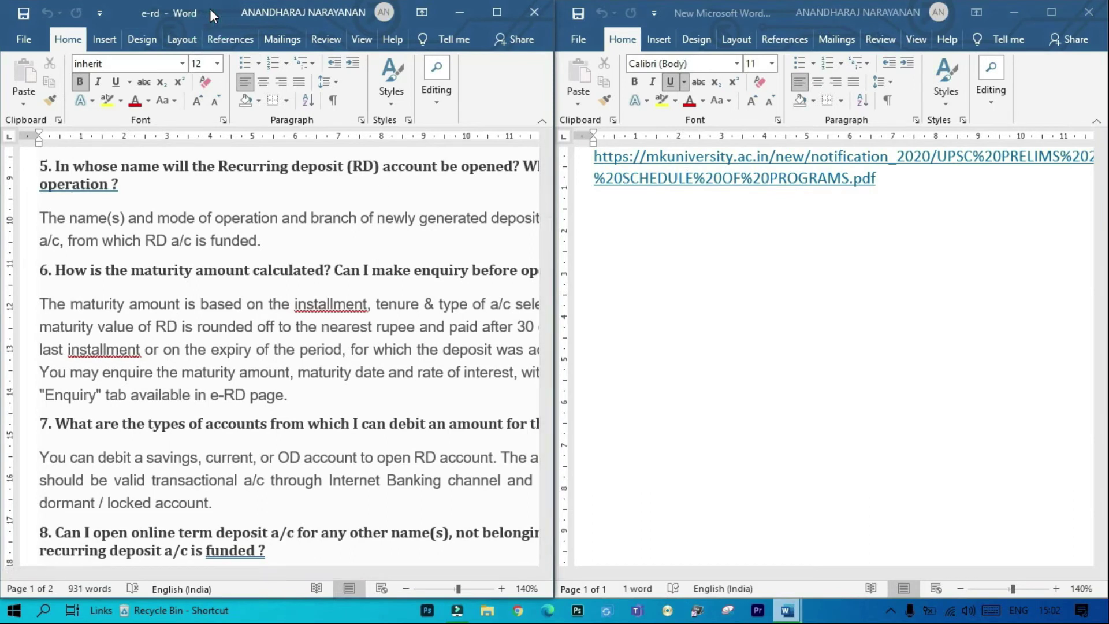
key(super+Up)
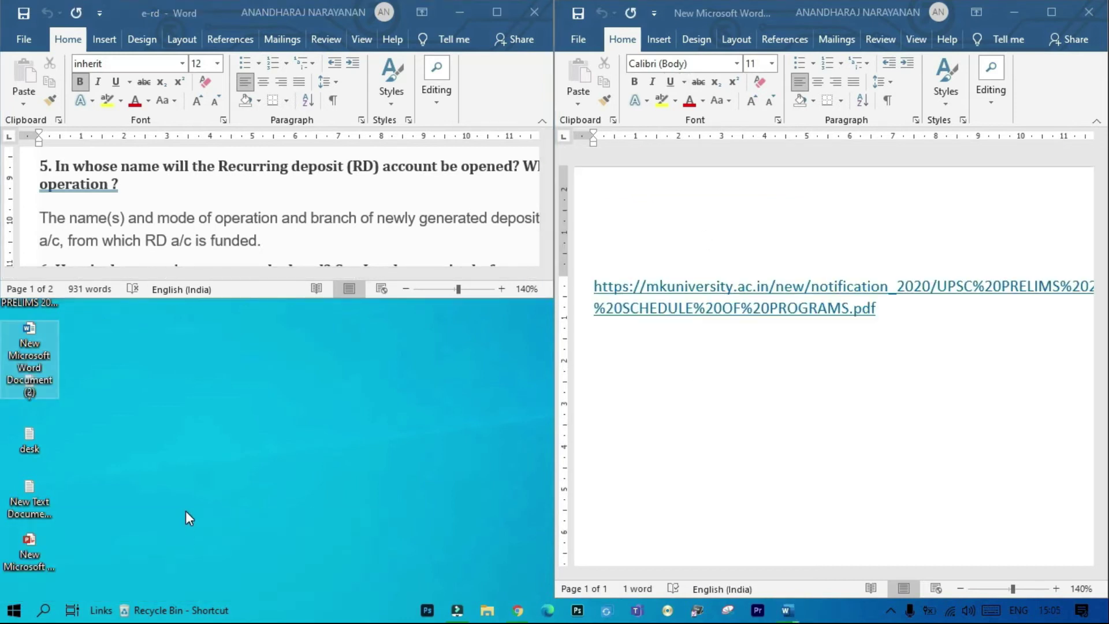
click(517, 609)
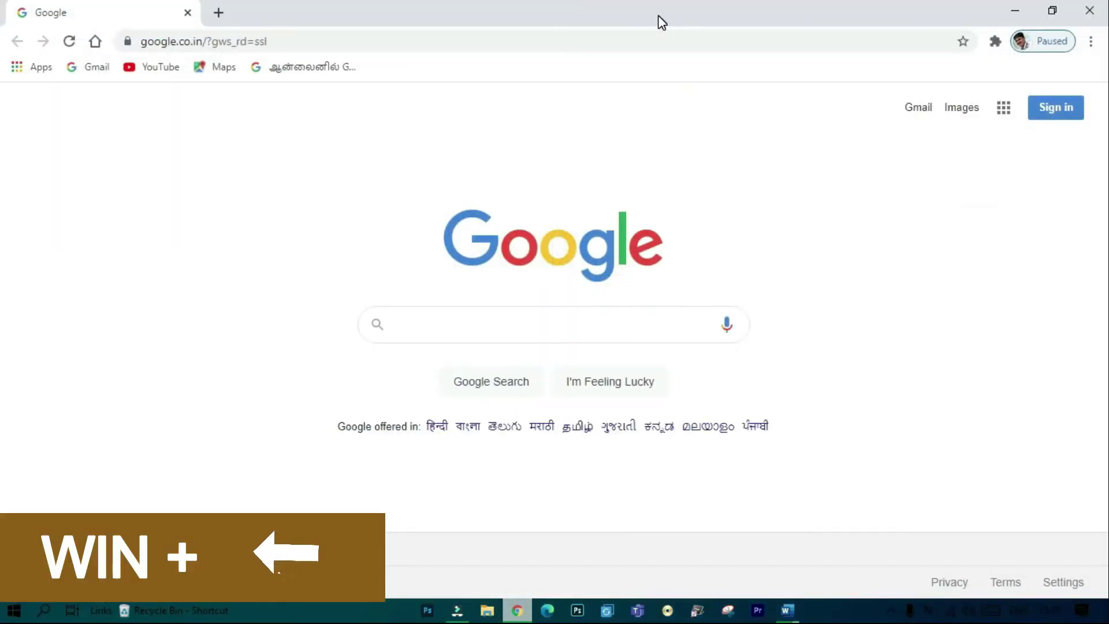
key(super+Left)
click(658, 15)
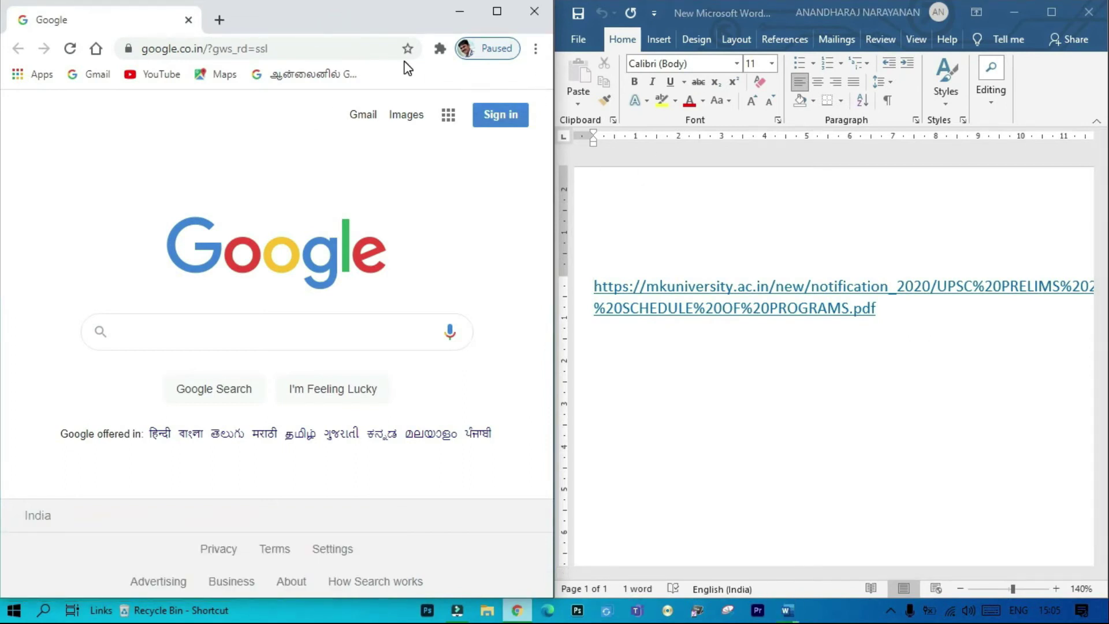
key(super+Down)
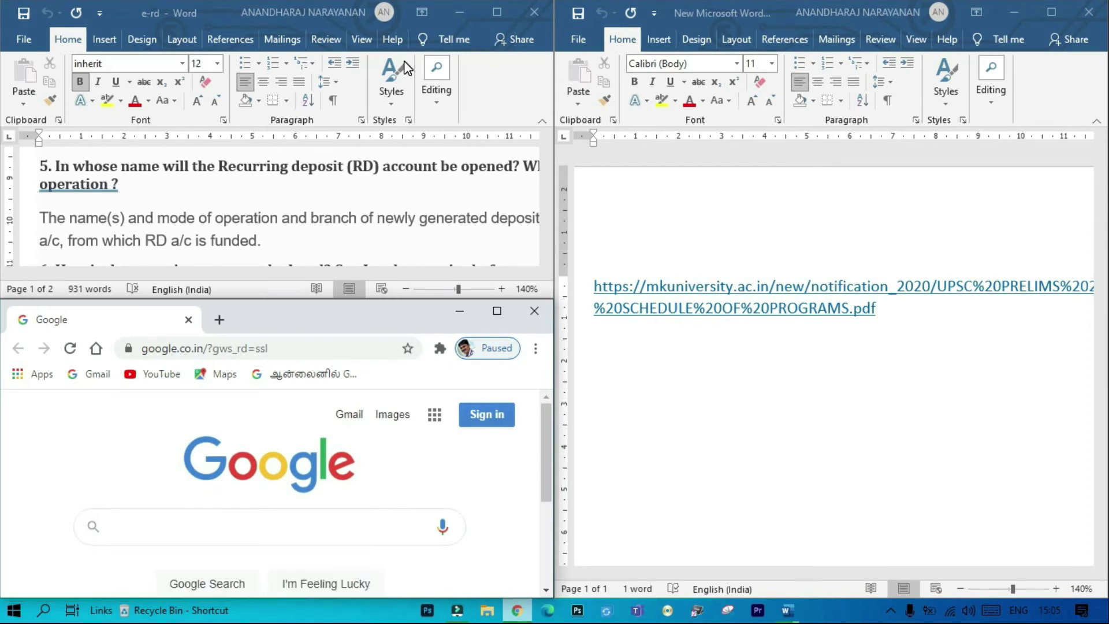
Step: Snap the New Microsoft Word Document window to the upper-right quarter of the screen
scroll(456, 250, down, 3)
scroll(449, 454, down, 1)
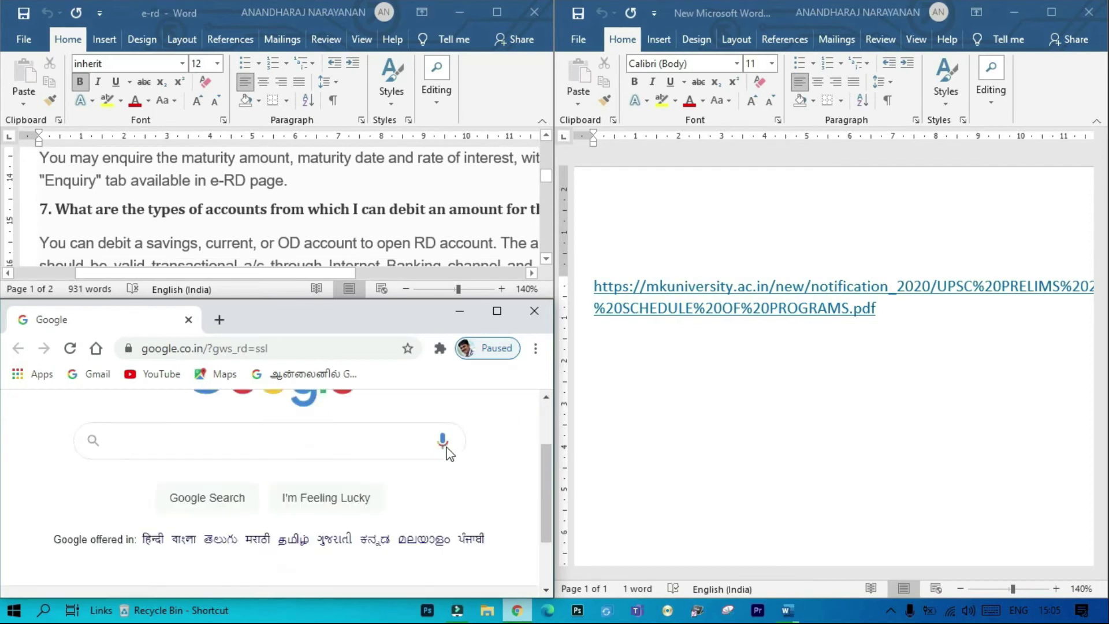
scroll(449, 453, down, 1)
scroll(449, 454, up, 2)
click(667, 358)
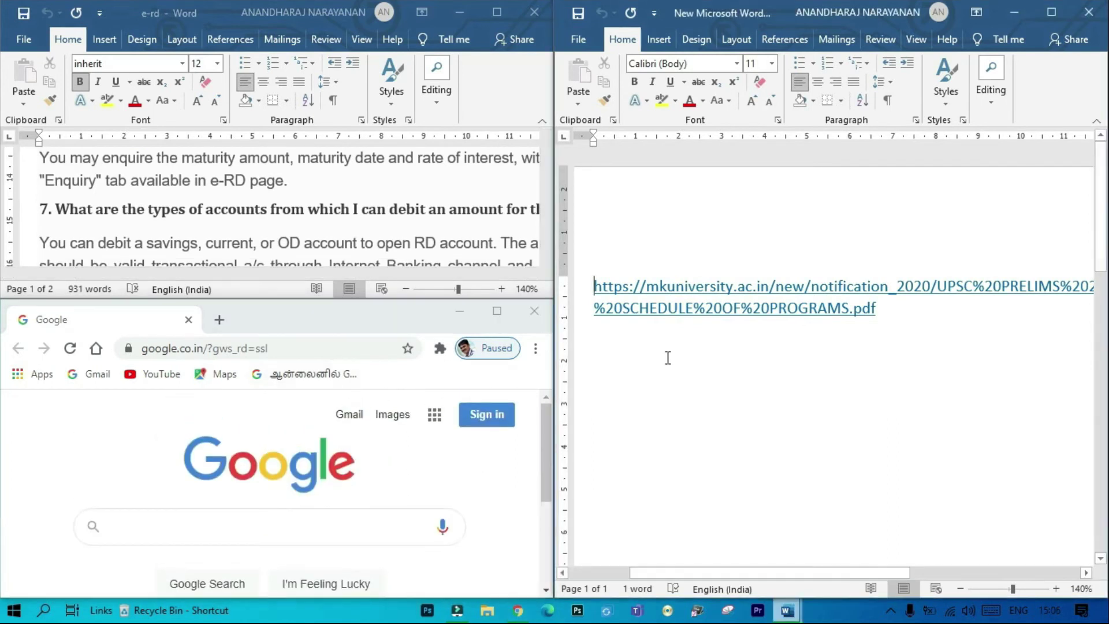
scroll(766, 436, down, 6)
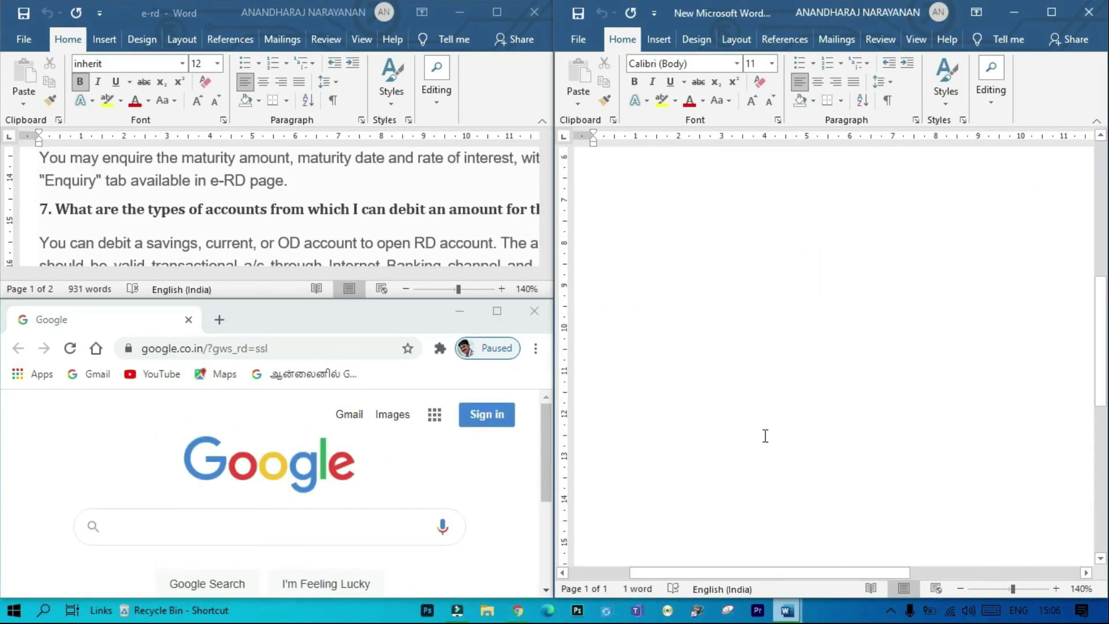
scroll(765, 436, up, 7)
key(super+Up)
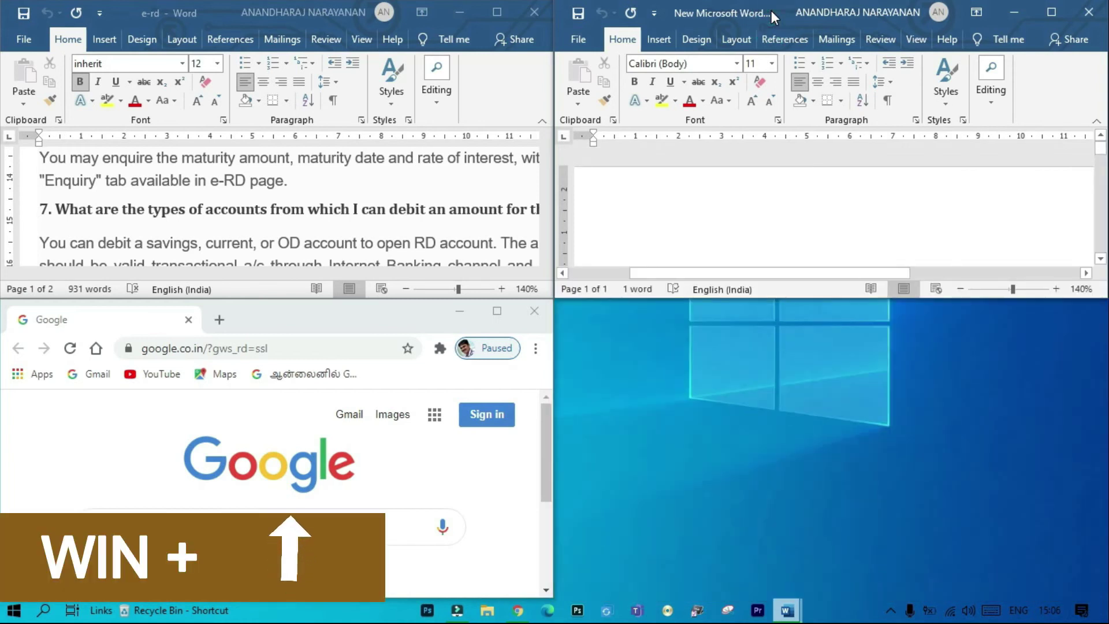
Step: Open PowerISO and snap its window to the lower-right quarter of the screen
click(697, 581)
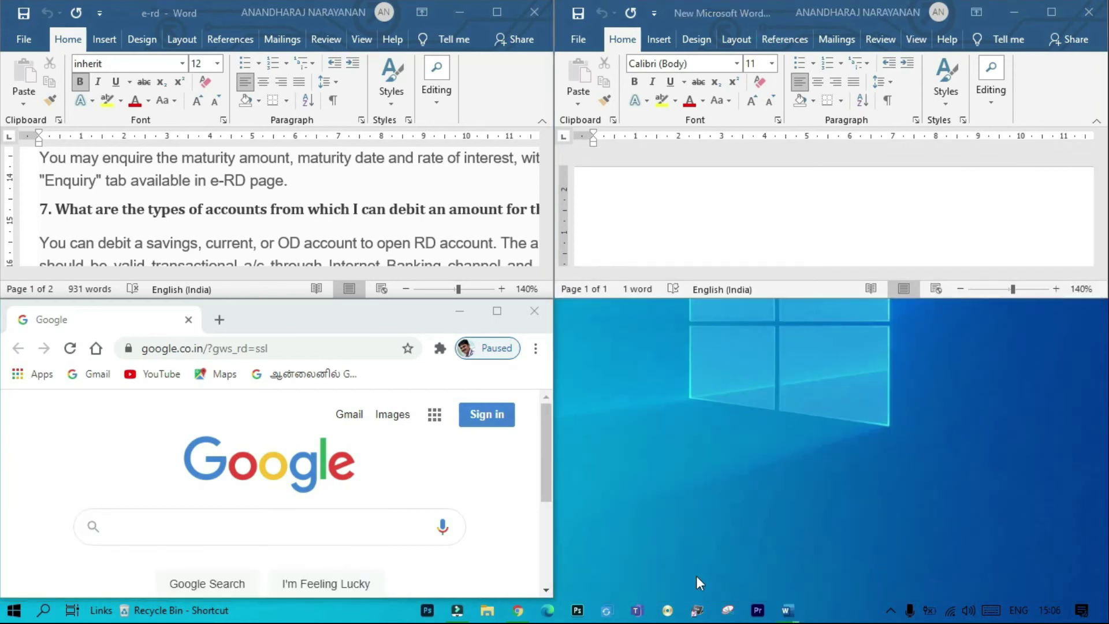
click(666, 612)
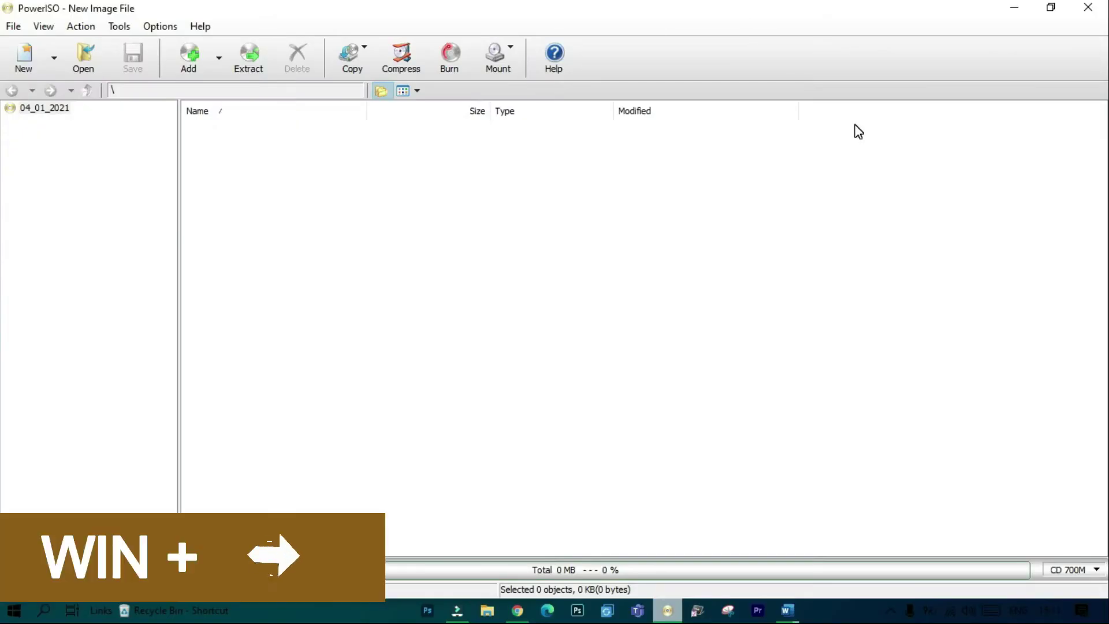
key(super+Right)
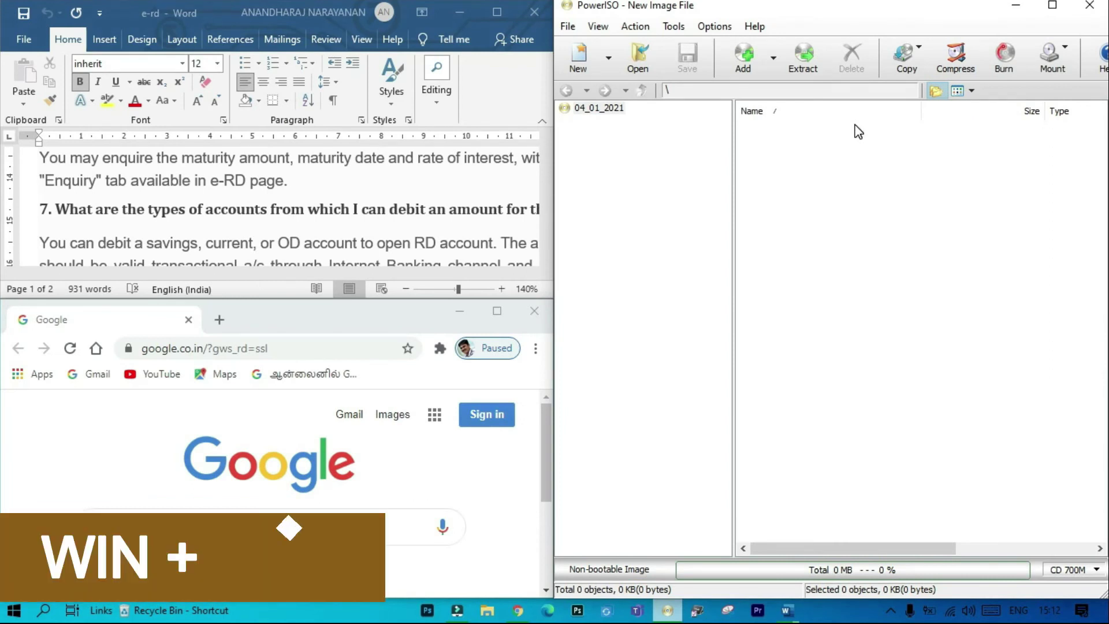
key(super+Down)
key(super+Down)
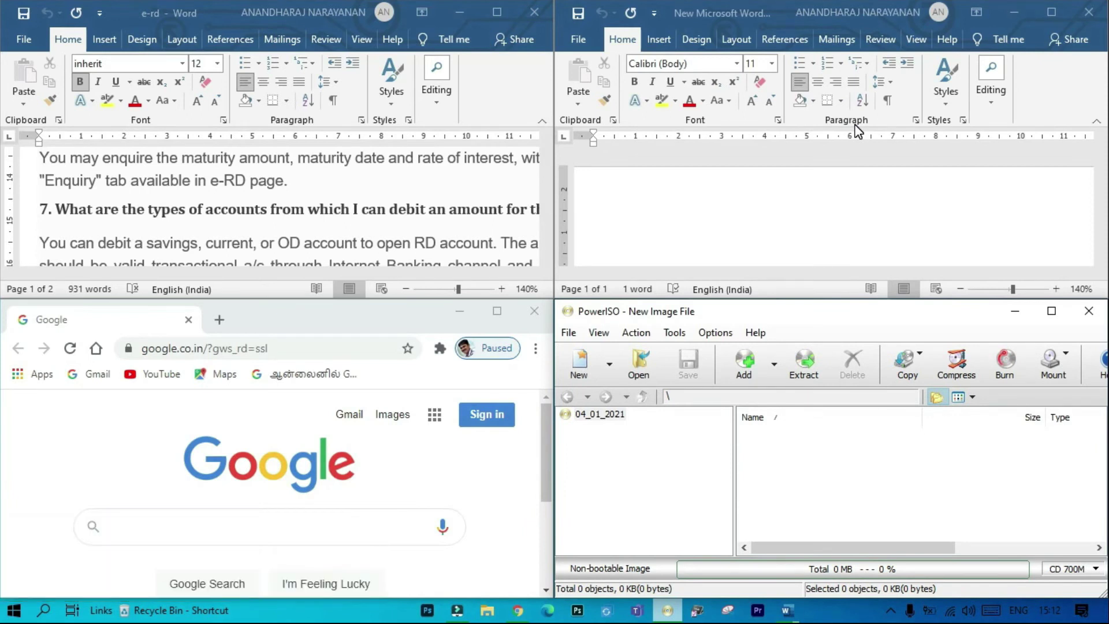
Step: Scroll through the e-rd document, the Google page and the other Word document in the four-window layout
scroll(384, 205, down, 5)
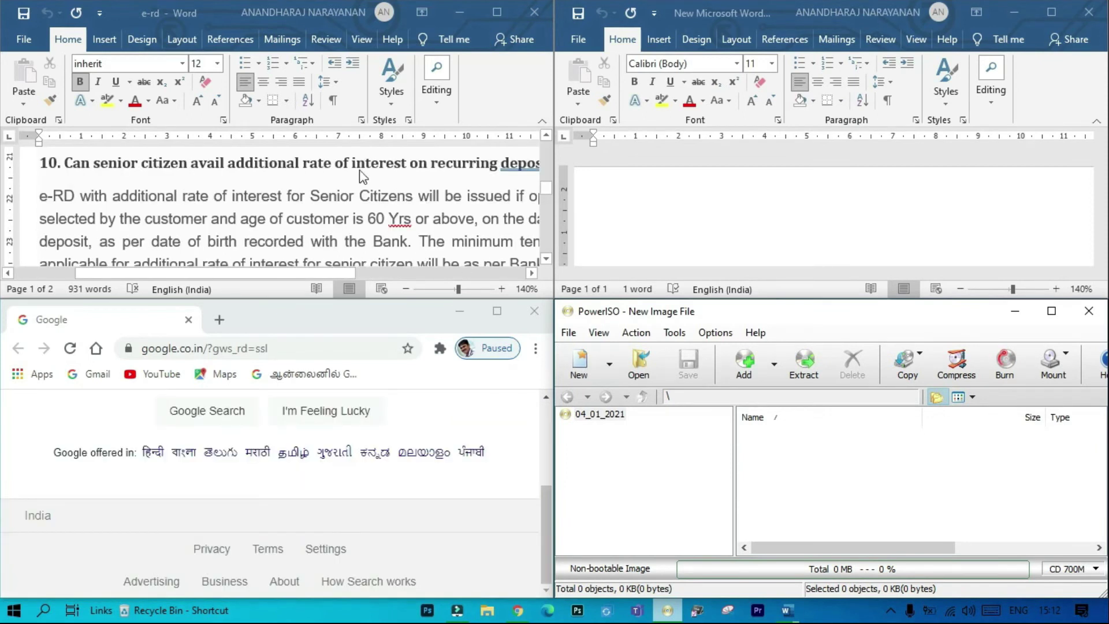
click(367, 217)
scroll(366, 218, down, 15)
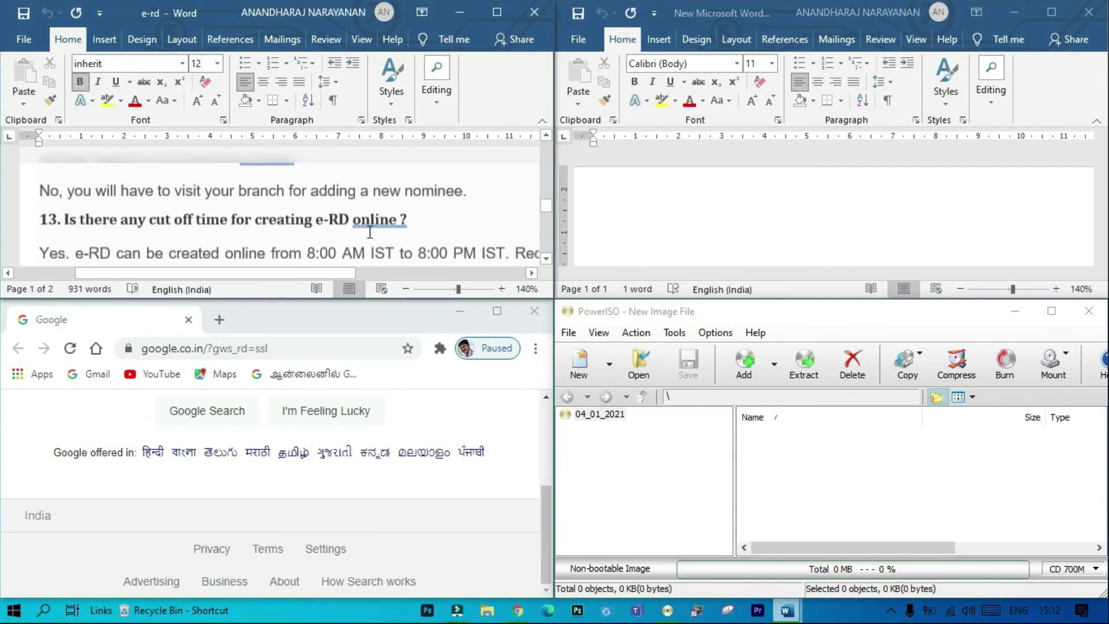
click(422, 479)
scroll(421, 473, up, 3)
click(728, 237)
key(ctrl+v)
scroll(738, 240, down, 2)
scroll(858, 497, right, 3)
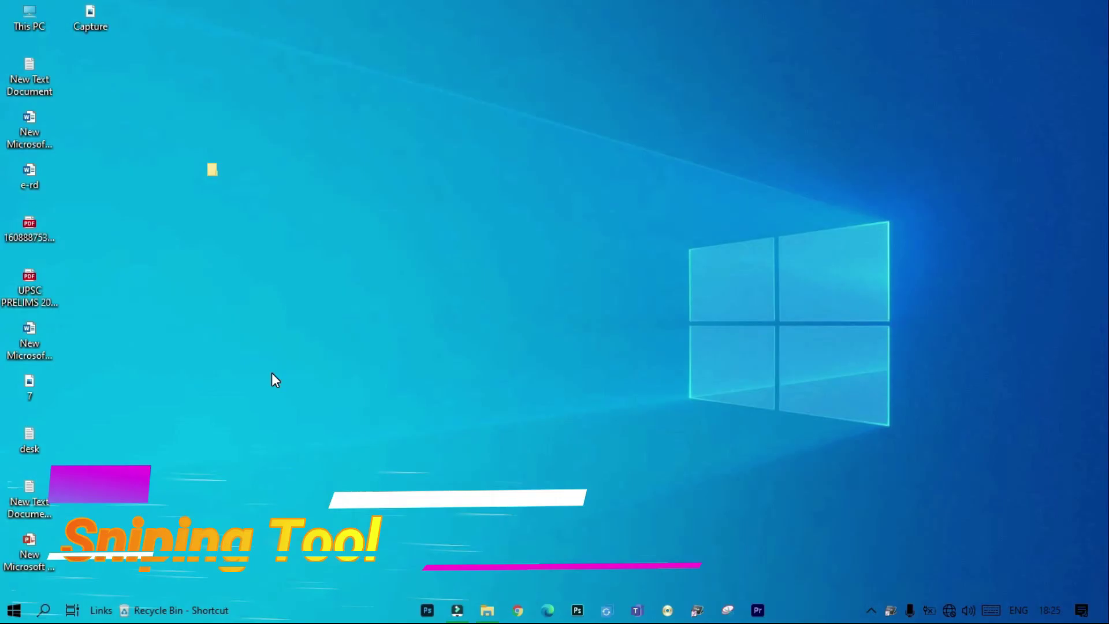
Step: Search Windows for "snip", open Snipping Tool and capture a new rectangular snip covering most of the desktop
click(43, 610)
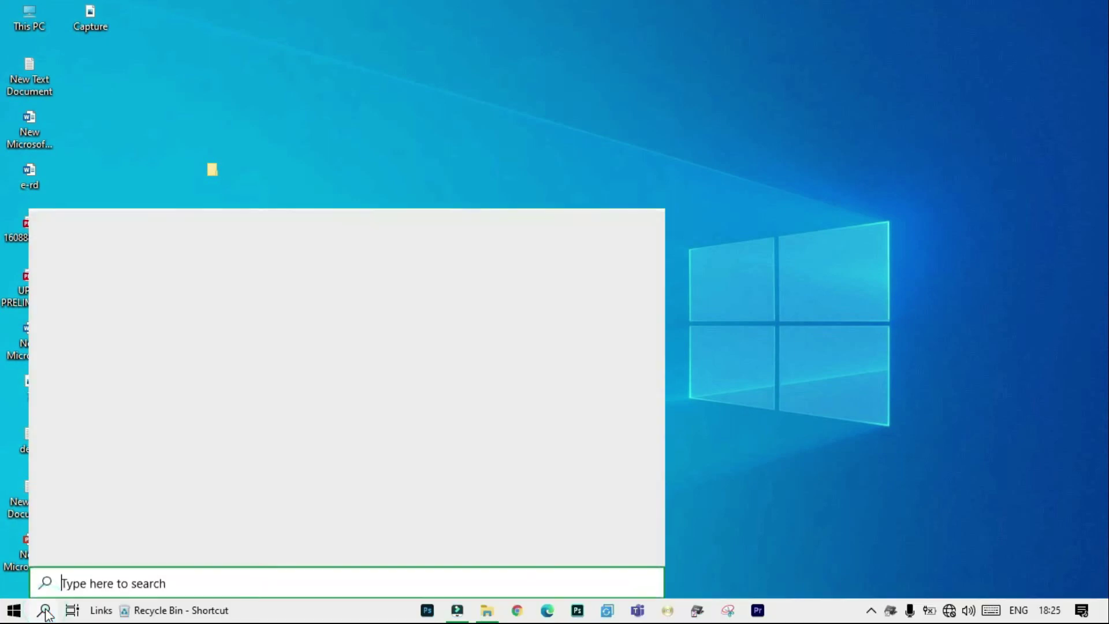
text(snip)
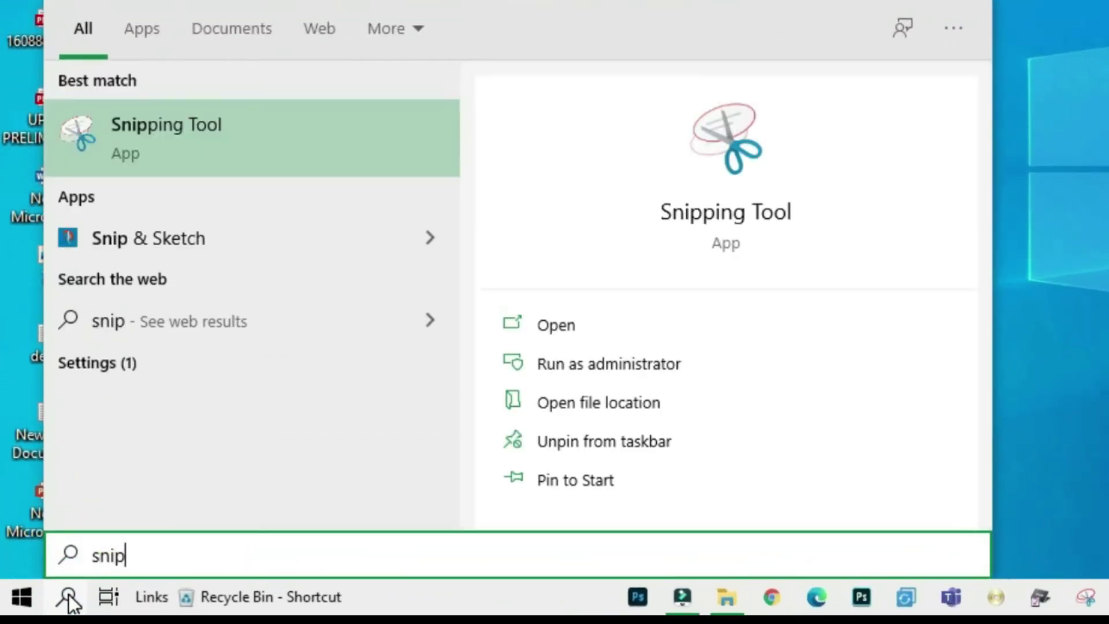
click(217, 127)
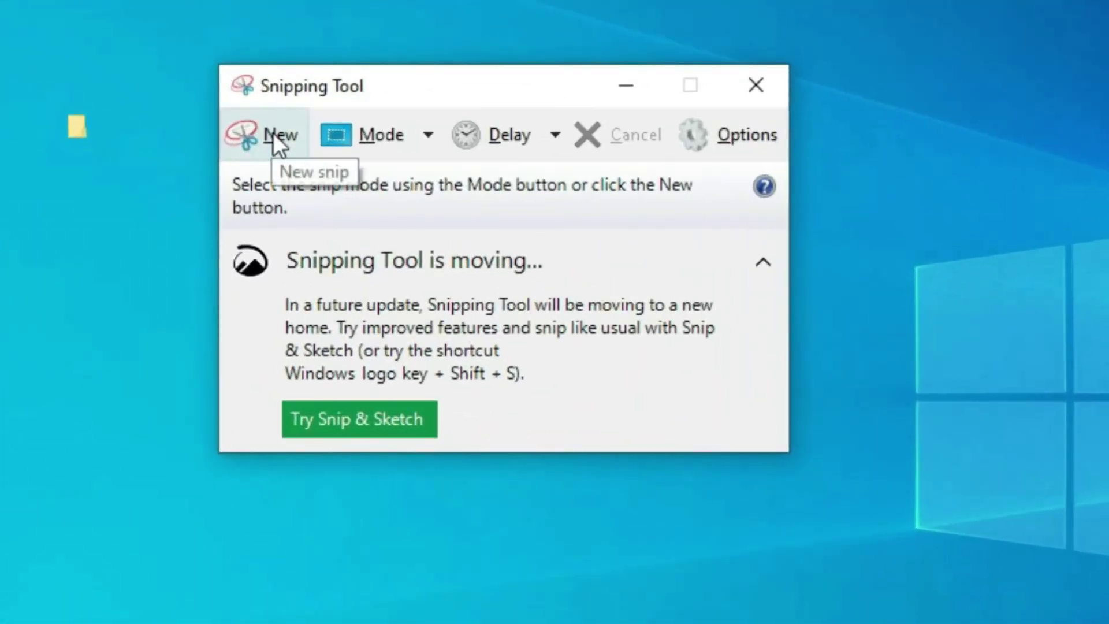
click(272, 133)
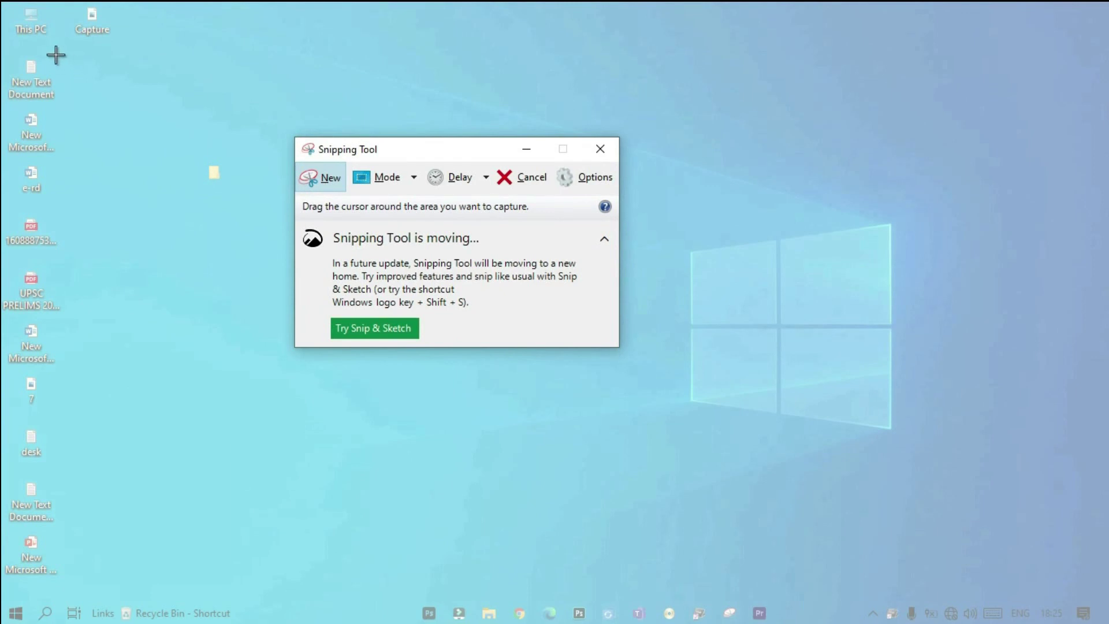
drag(43, 51, 934, 490)
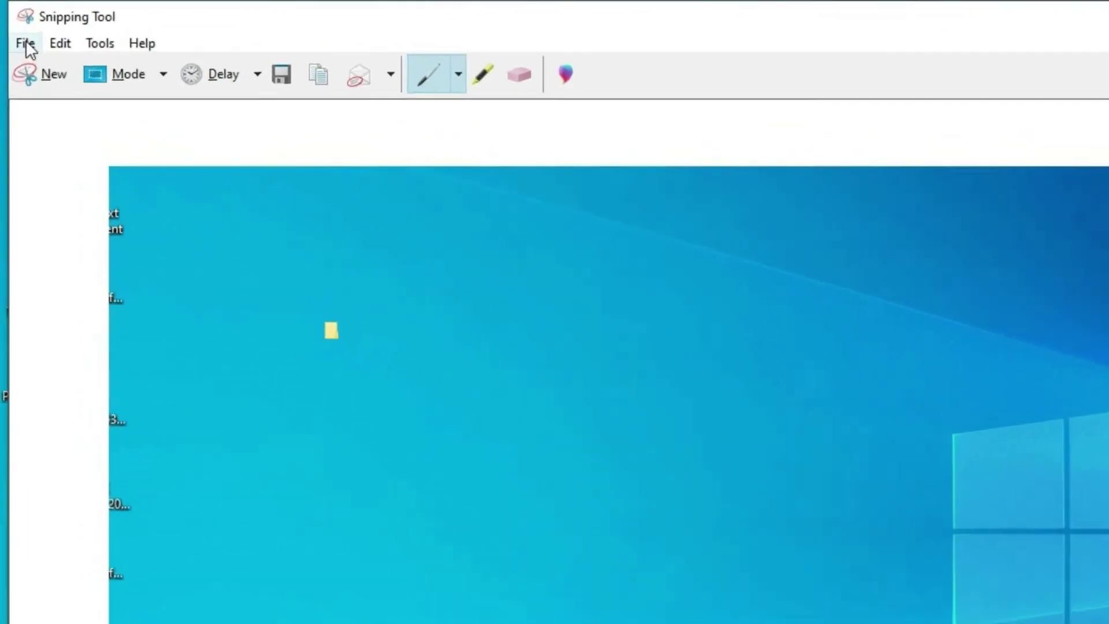
Step: Save the snip to the Desktop as a PNG file named 12
click(21, 35)
click(57, 78)
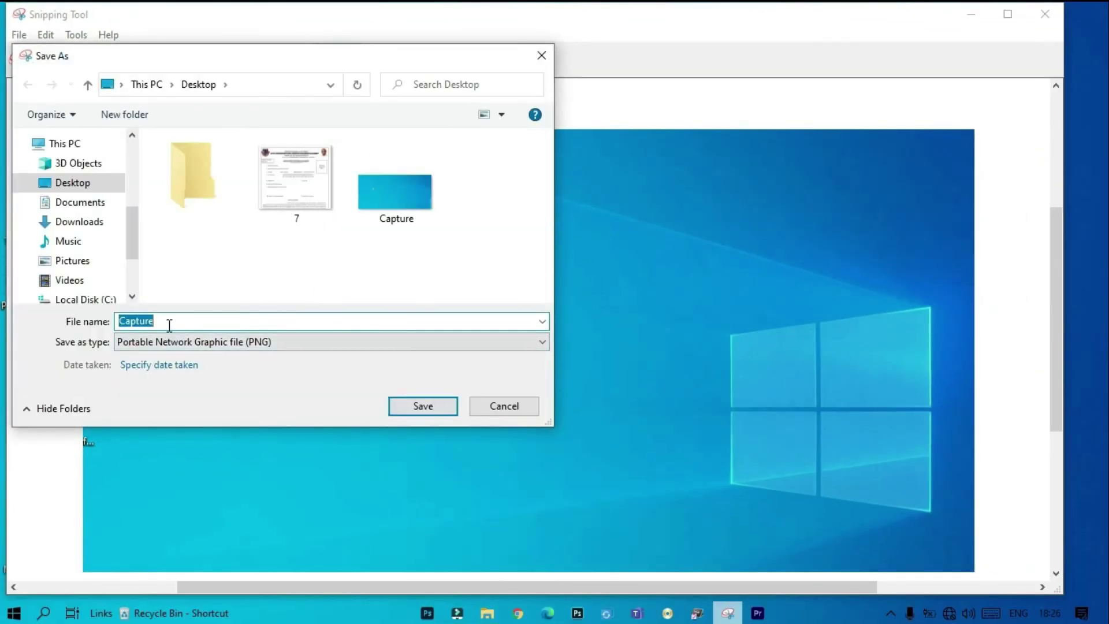
text(12)
click(409, 399)
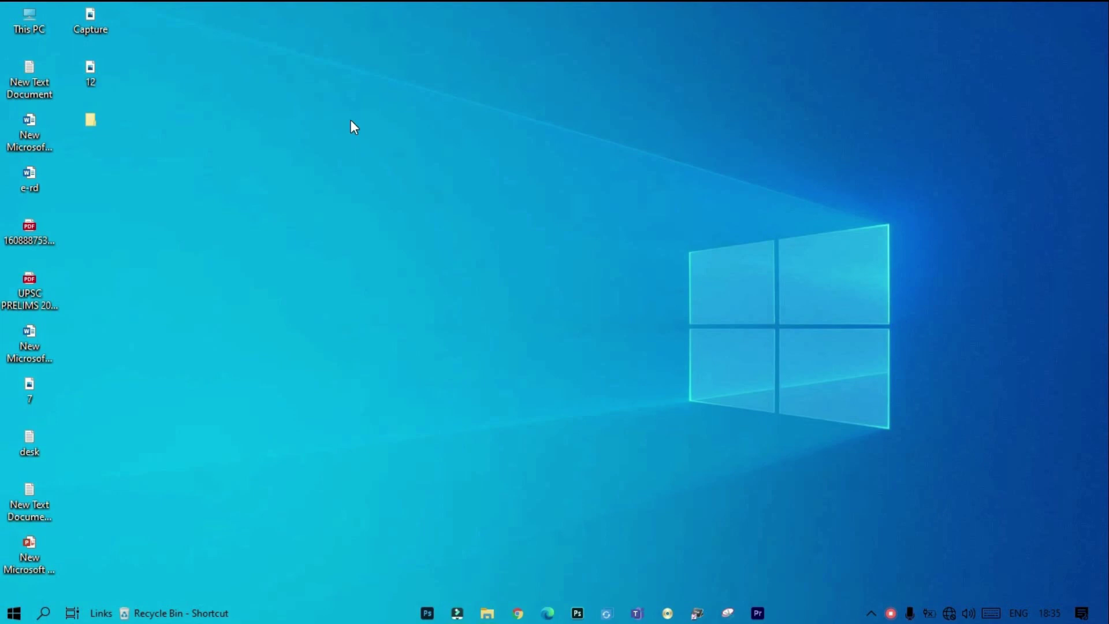
Step: Hide all desktop icons by turning off Show desktop icons
right_click(299, 140)
mouse_move(338, 151)
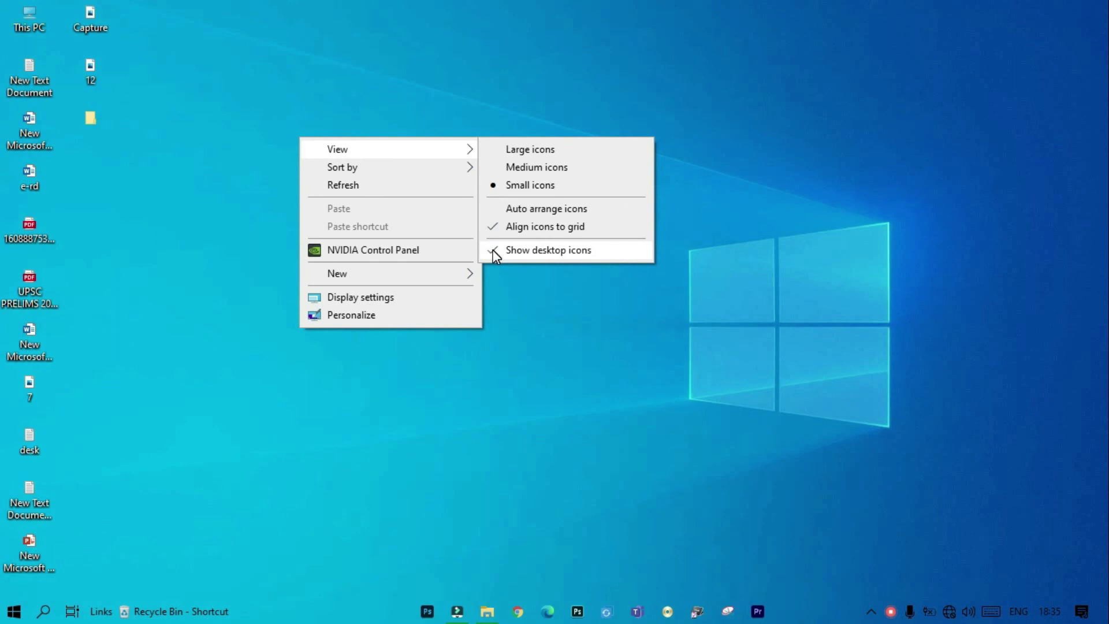
click(492, 254)
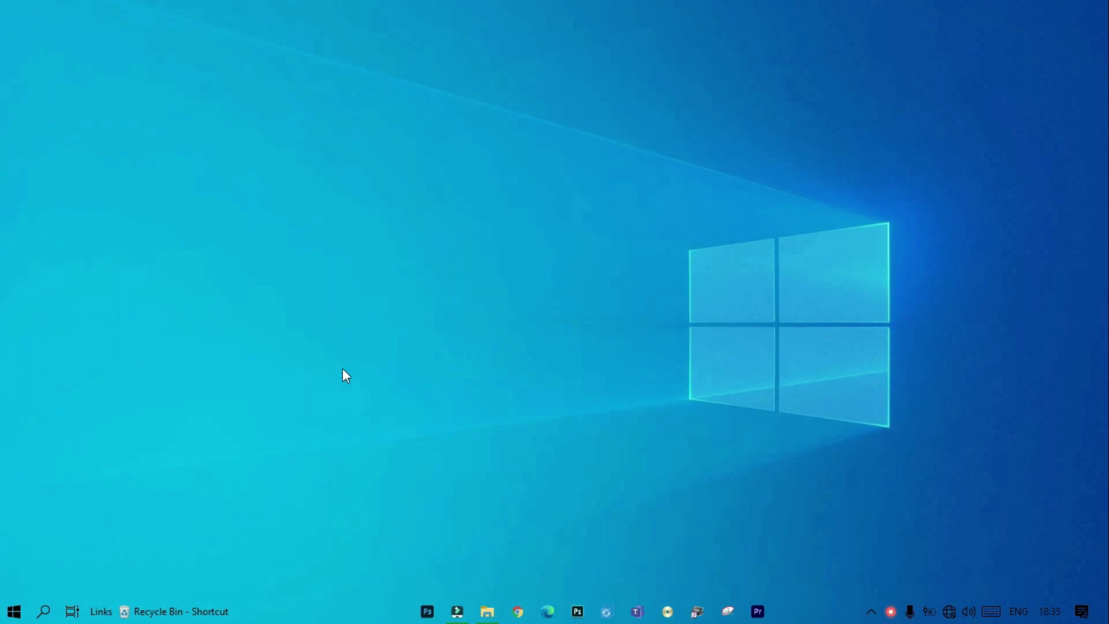
Step: Turn Show desktop icons back on to restore the desktop icons
right_click(300, 126)
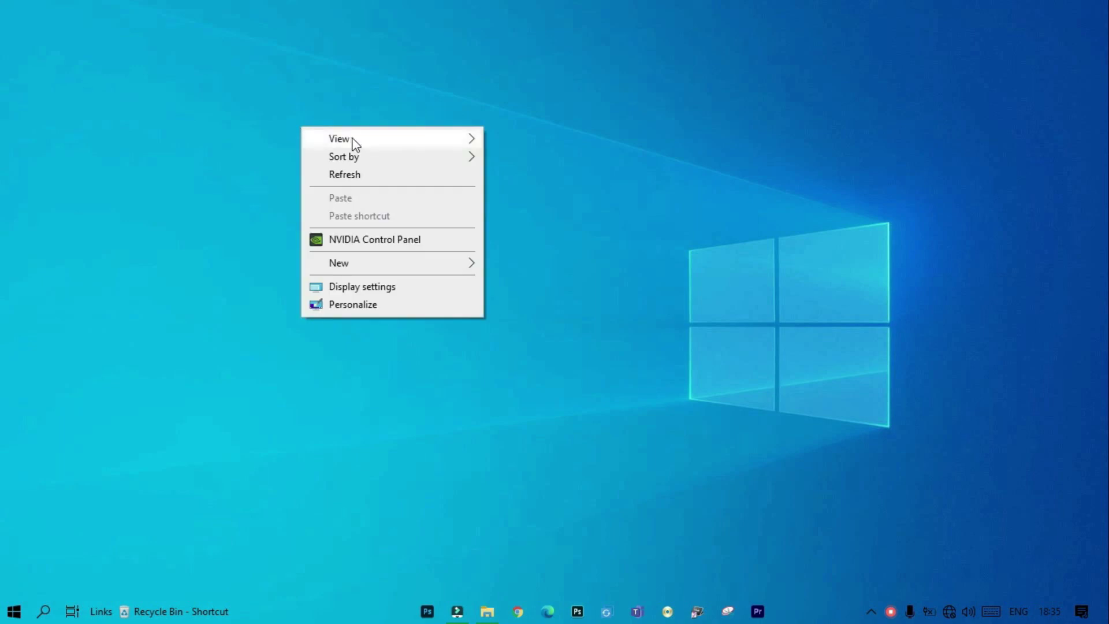
mouse_move(354, 139)
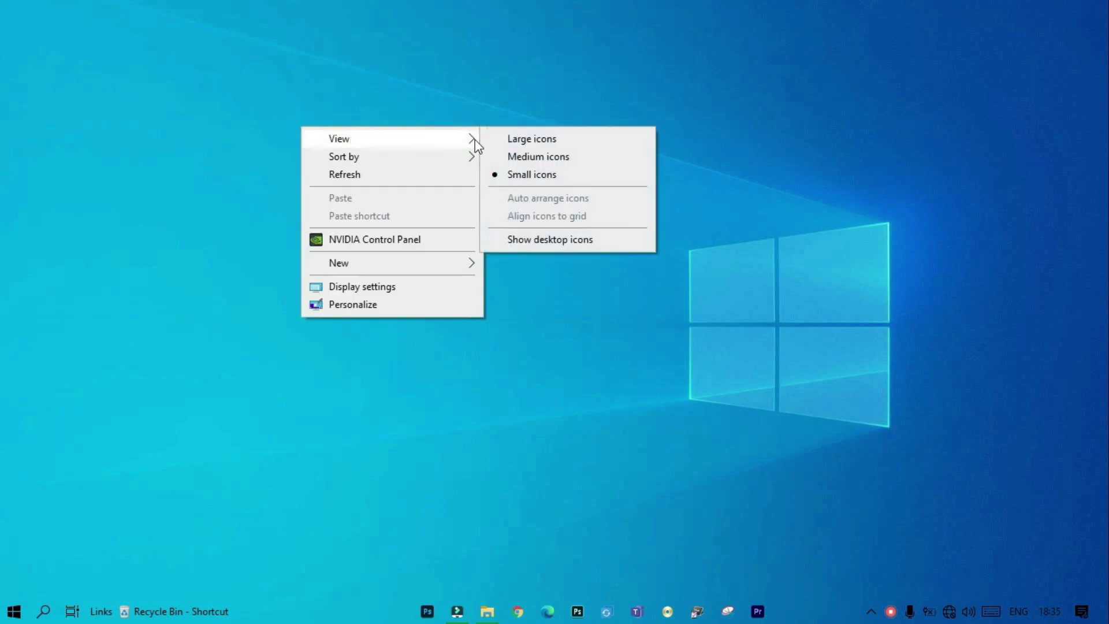
click(489, 242)
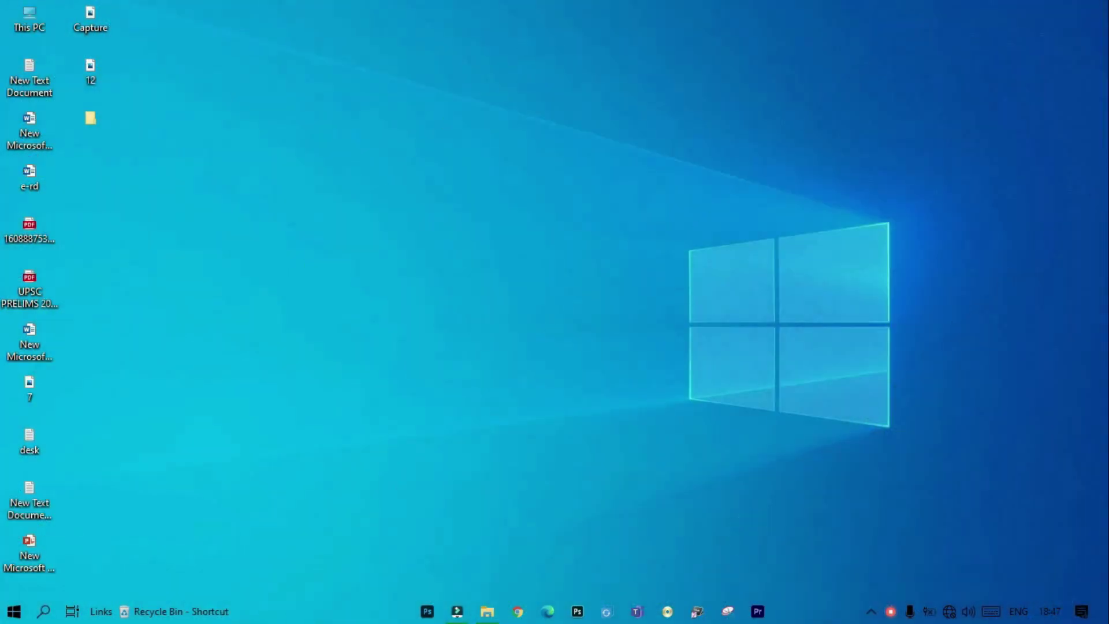
Step: Open Task Manager's list of startup apps and disable Cortana from launching at startup
right_click(825, 611)
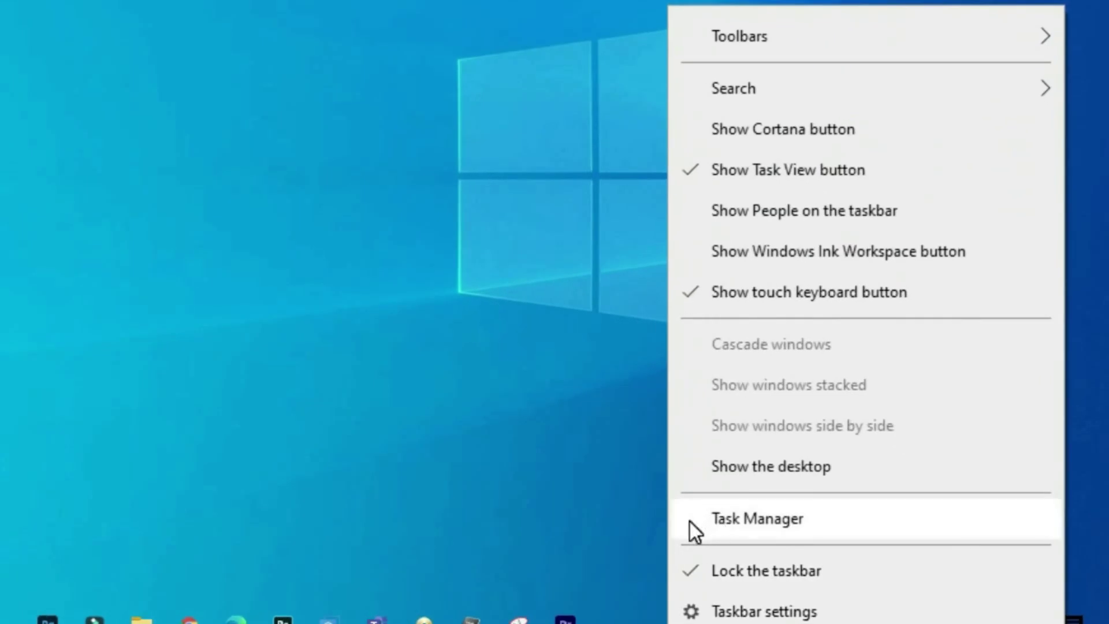
click(690, 521)
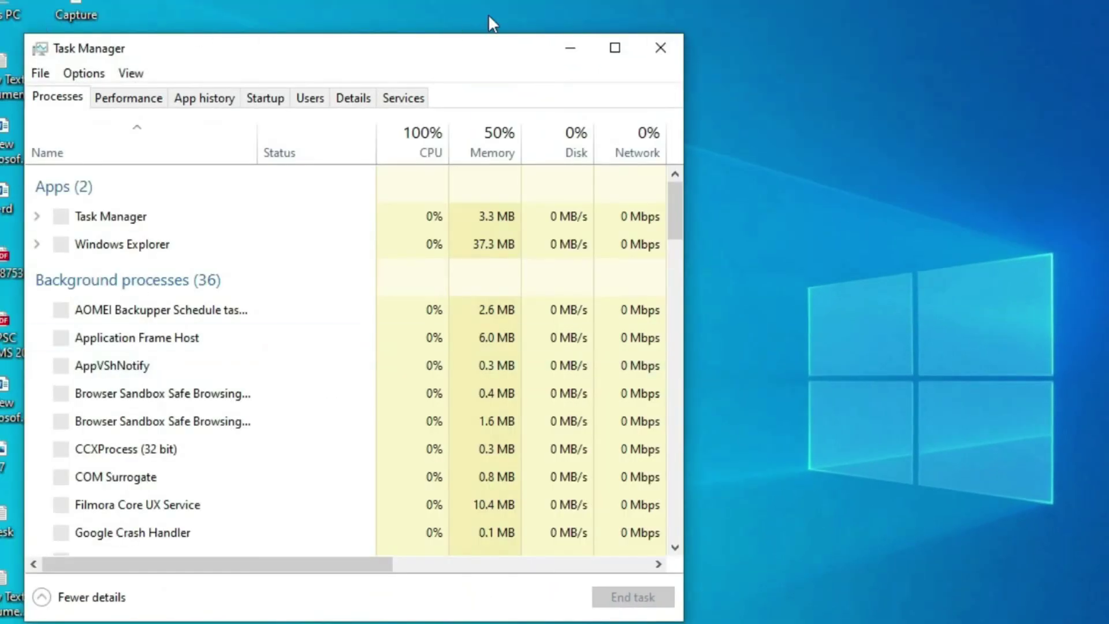
click(270, 102)
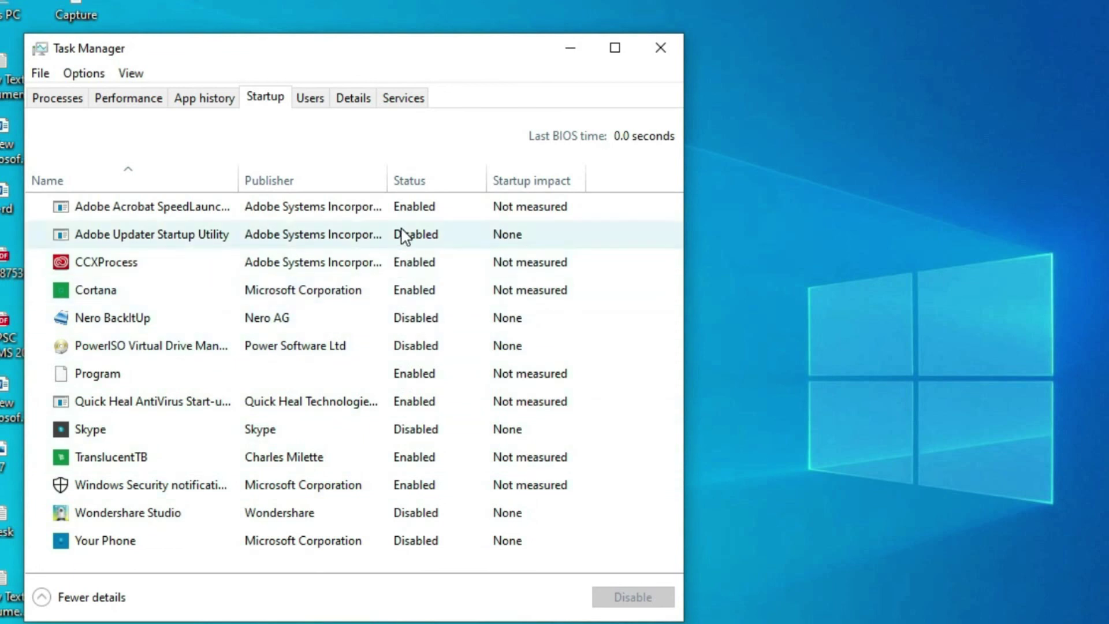
right_click(412, 298)
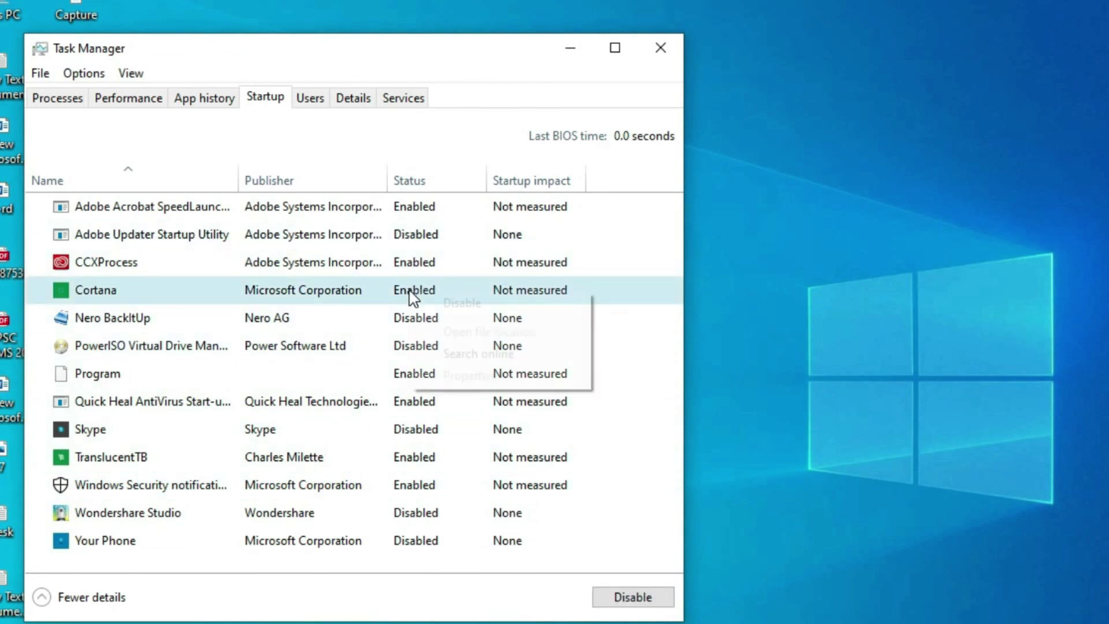
click(447, 311)
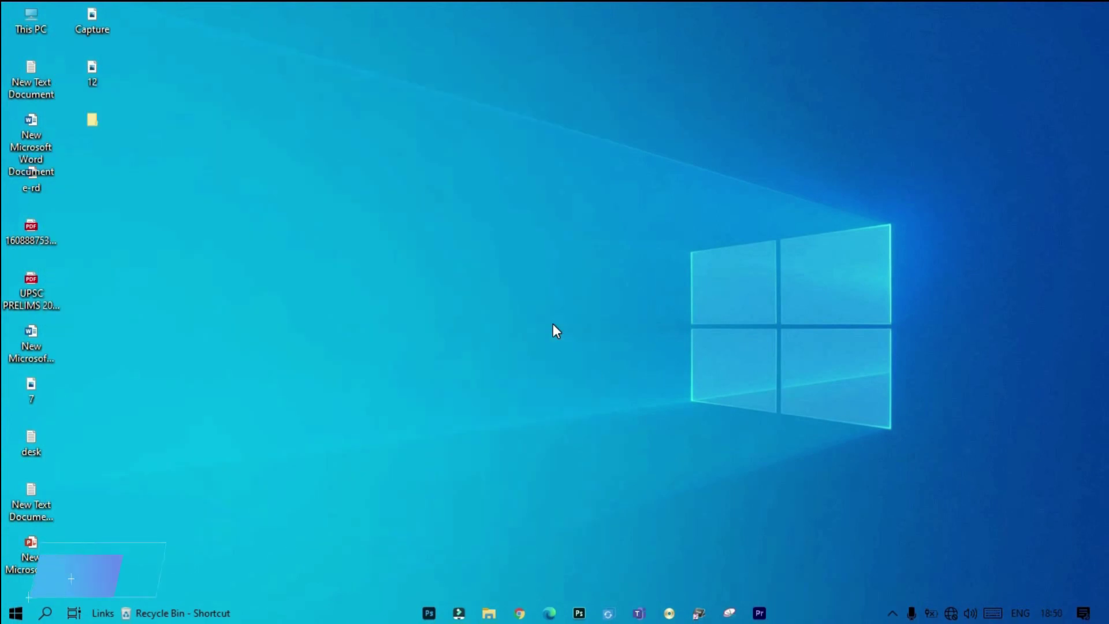
Step: Search Windows for "dar", open the Choose your accent color settings and set the Windows color mode to Dark
click(41, 616)
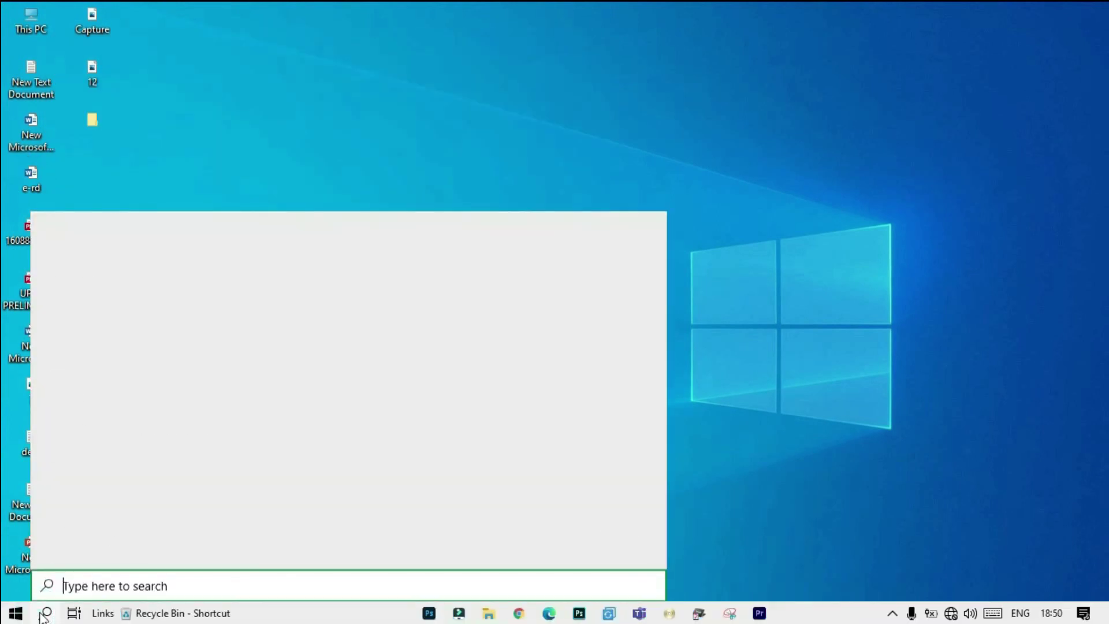
text(dark)
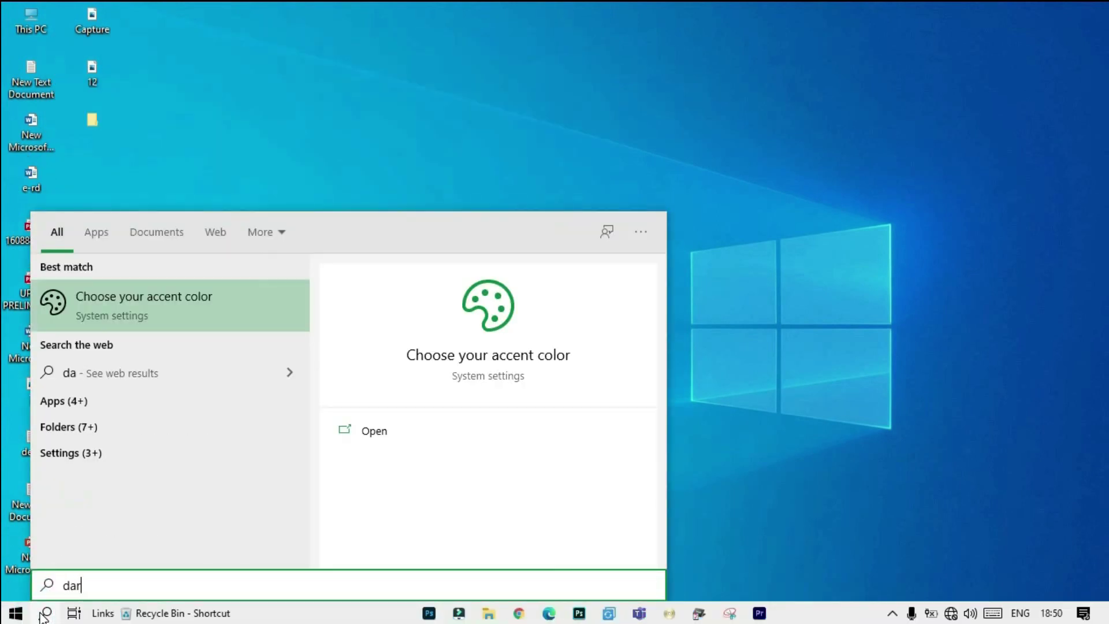
key(BackSpace)
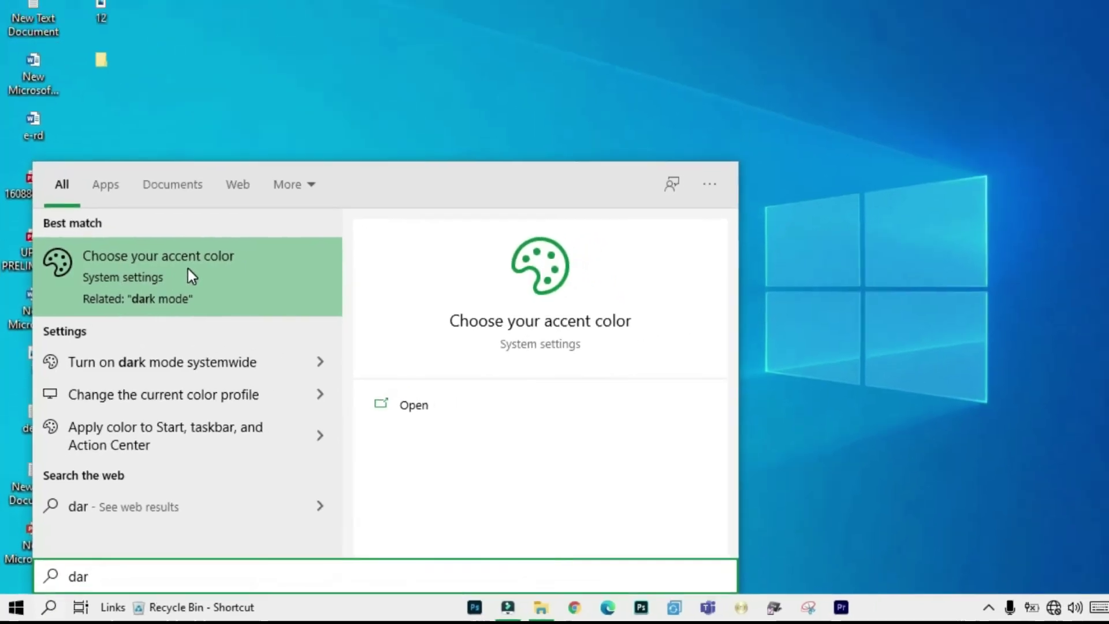
click(221, 213)
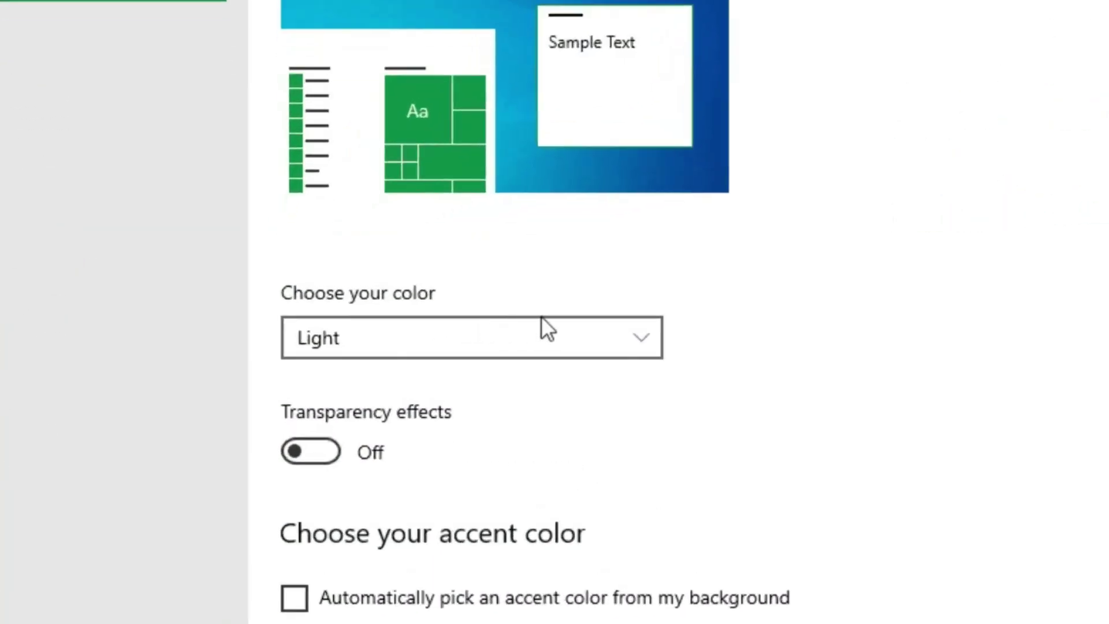
click(644, 338)
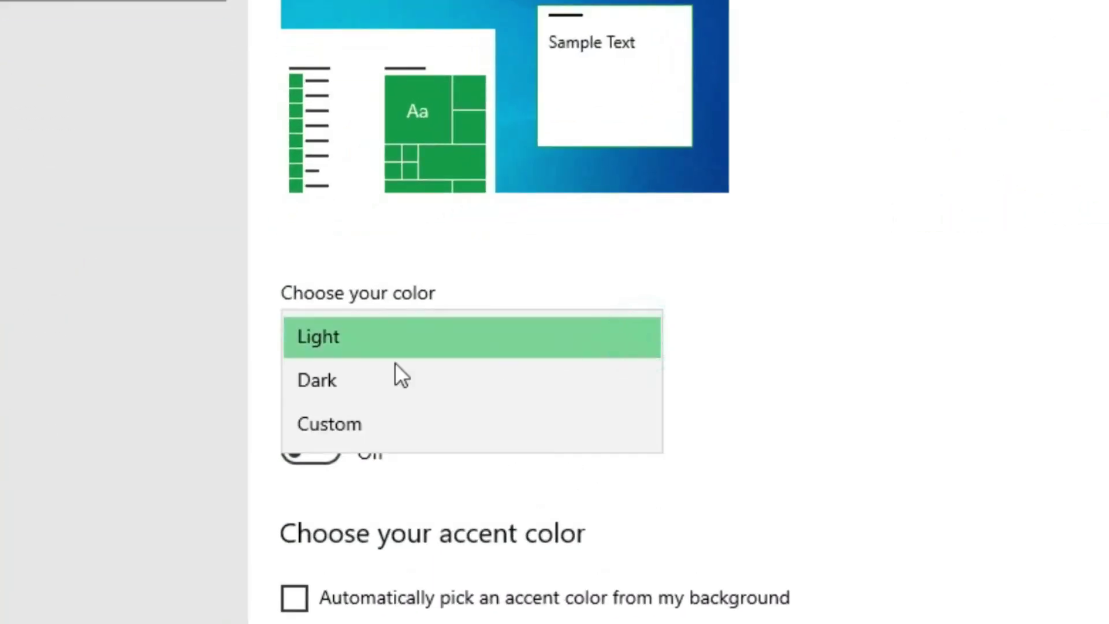
click(348, 385)
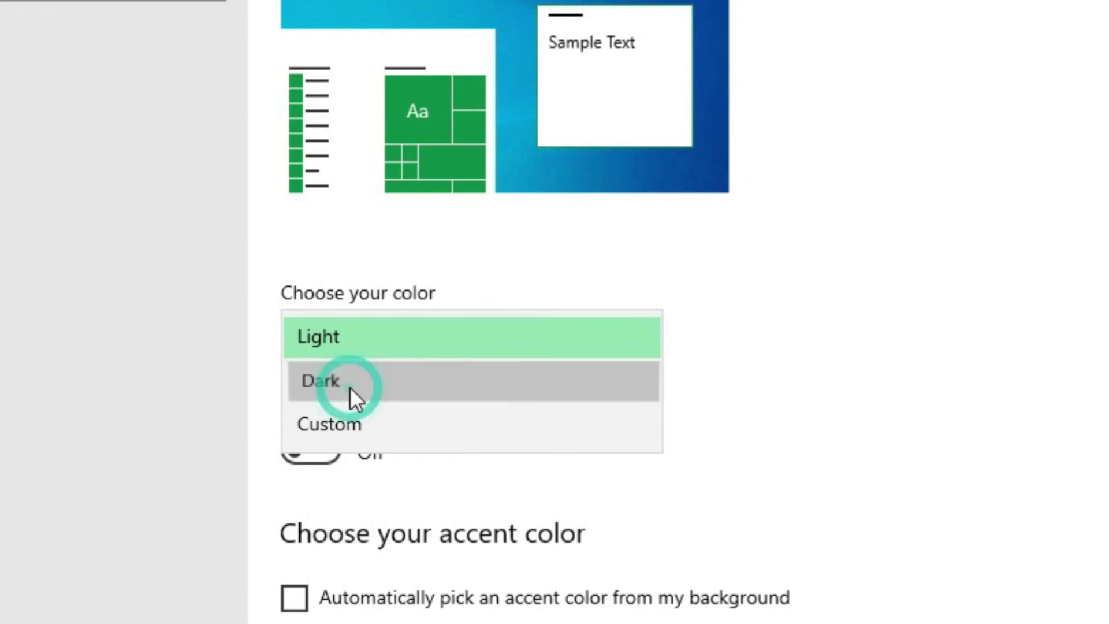